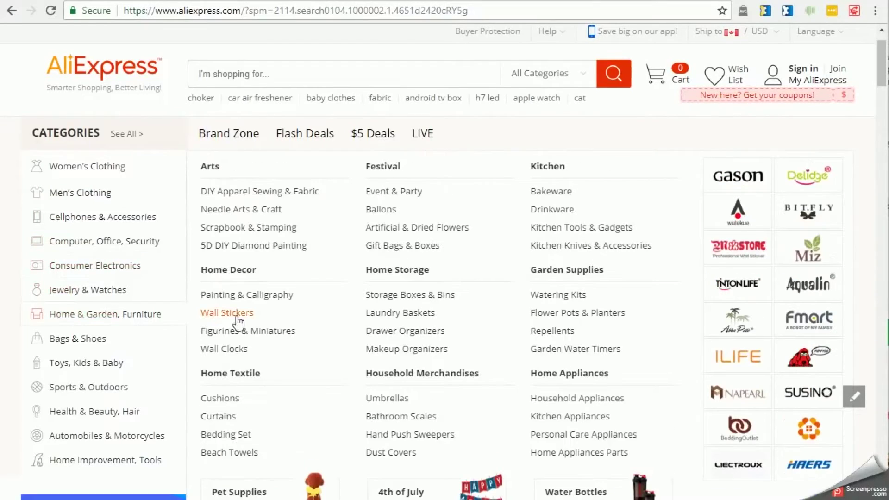
Step: Open the Wall Stickers category and extract its 48 products into the AliExtractor results table
left_click(236, 315)
left_click_drag(882, 53, 881, 204)
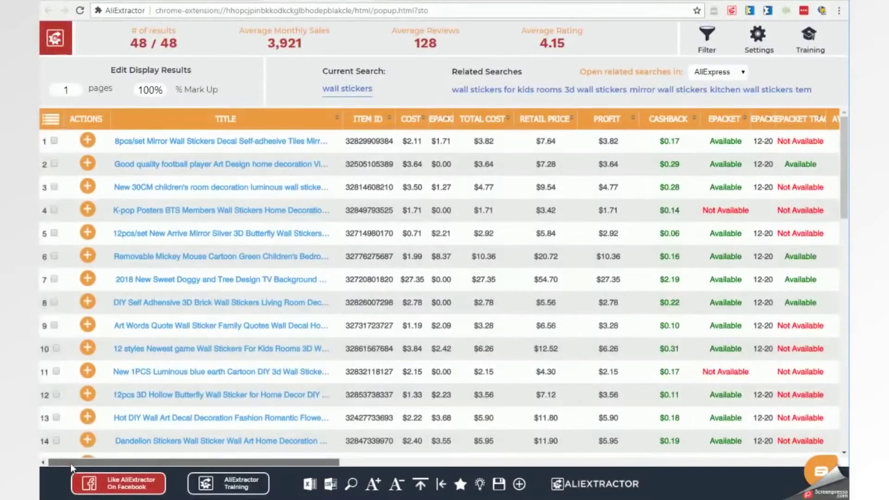
left_click_drag(70, 463, 533, 457)
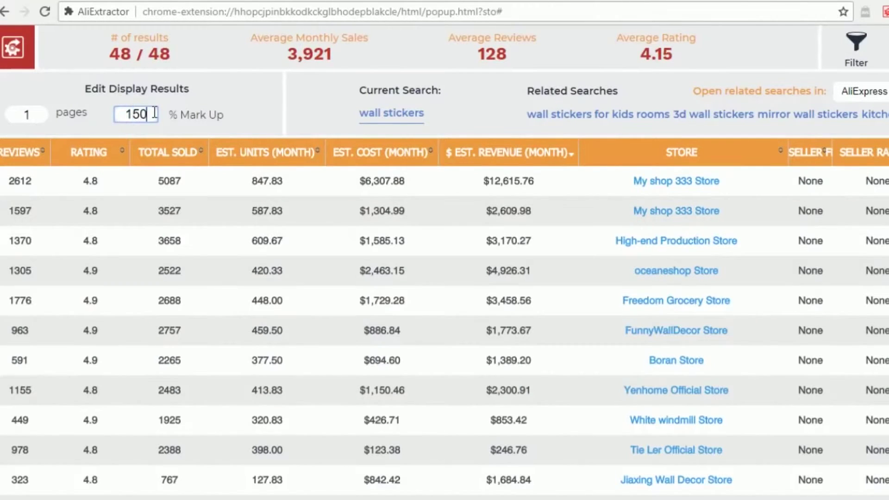
Step: Enter a 150% mark-up so the wall stickers' estimated monthly revenue recalculates
key("Return")
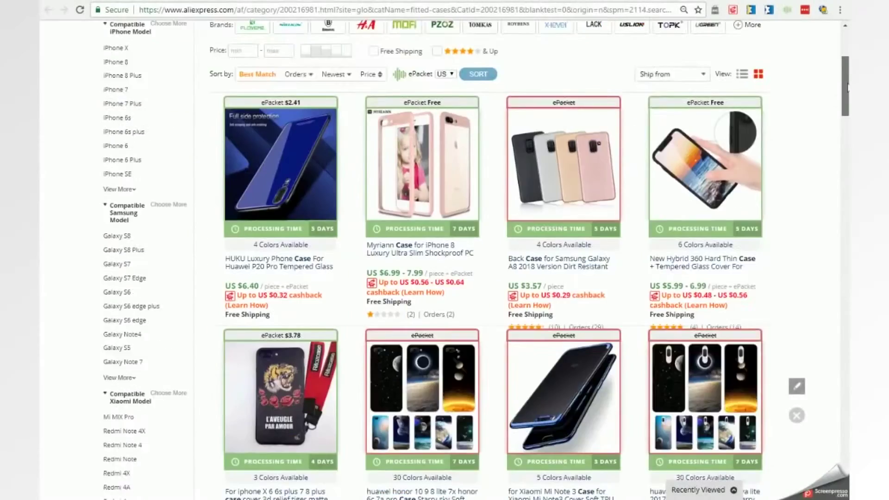
scroll(848, 101, "down", 5)
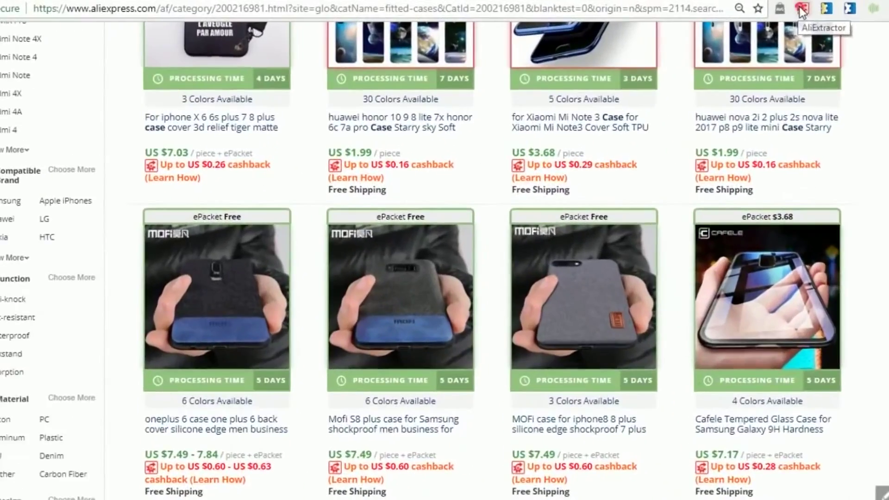
Step: Extract the fitted phone cases listing into AliExtractor and scroll through its results table
left_click(805, 9)
mouse_move(843, 134)
left_mouse_down()
mouse_move(844, 270)
mouse_move(842, 125)
left_mouse_up()
left_click_drag(183, 463, 460, 482)
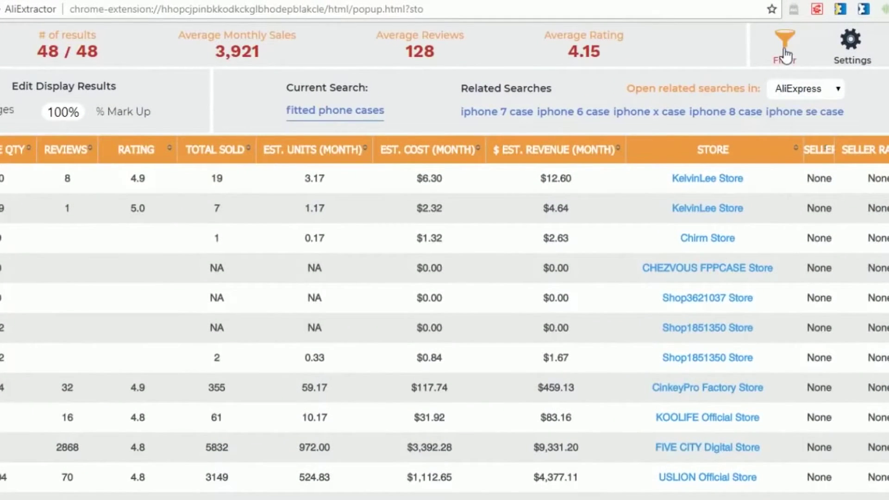
Step: Filter the phone cases to ePacket-available items with reviews >700, leaving 2 of 48
left_click(785, 55)
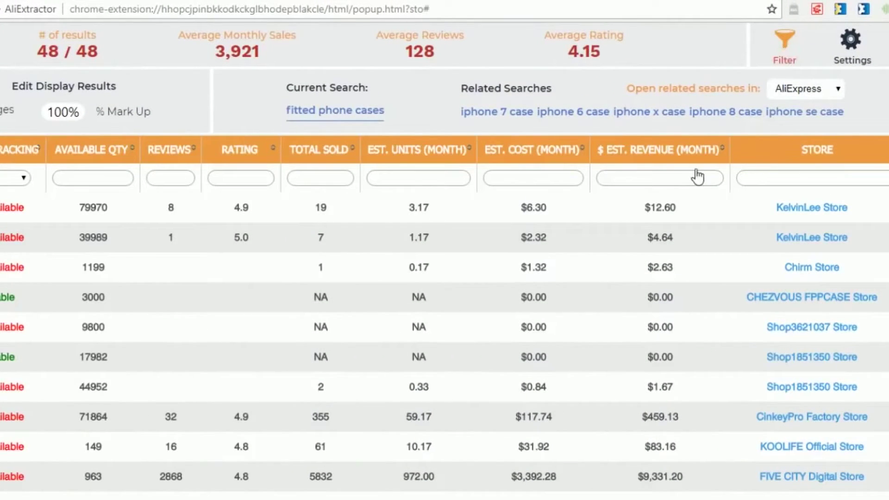
left_click(679, 181)
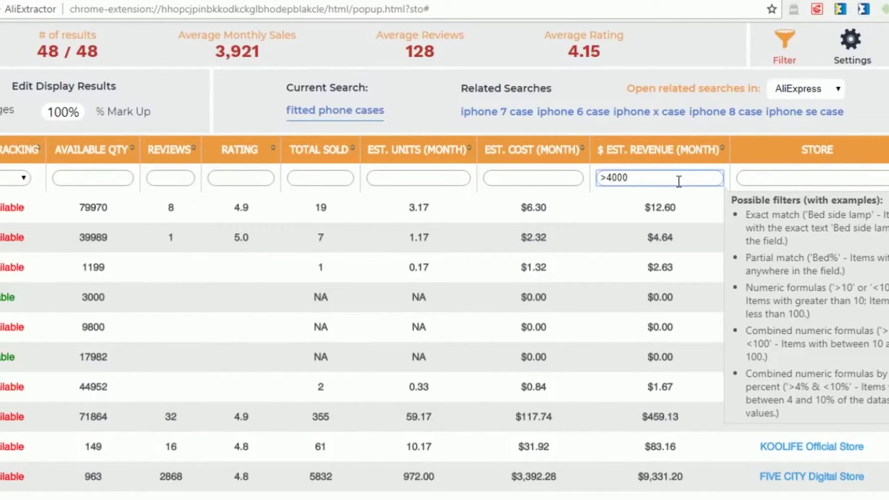
scroll(445, 309, "left", 10)
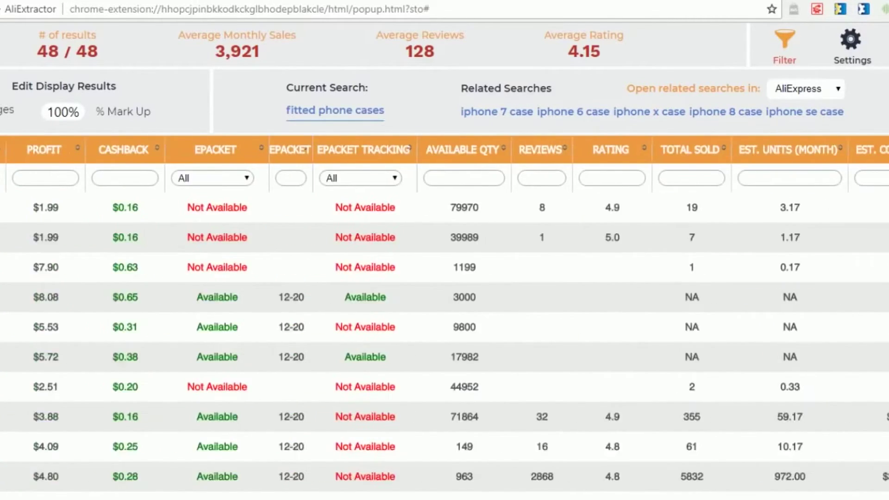
left_click(316, 182)
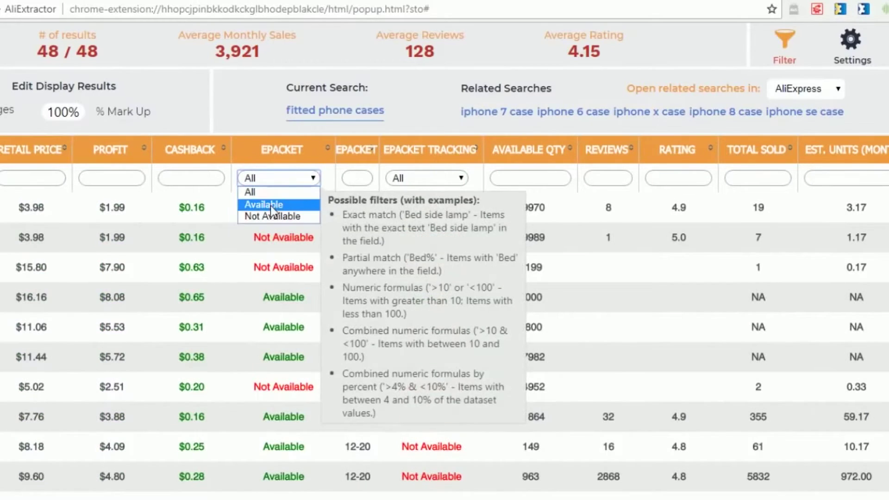
left_click(270, 205)
left_click(603, 183)
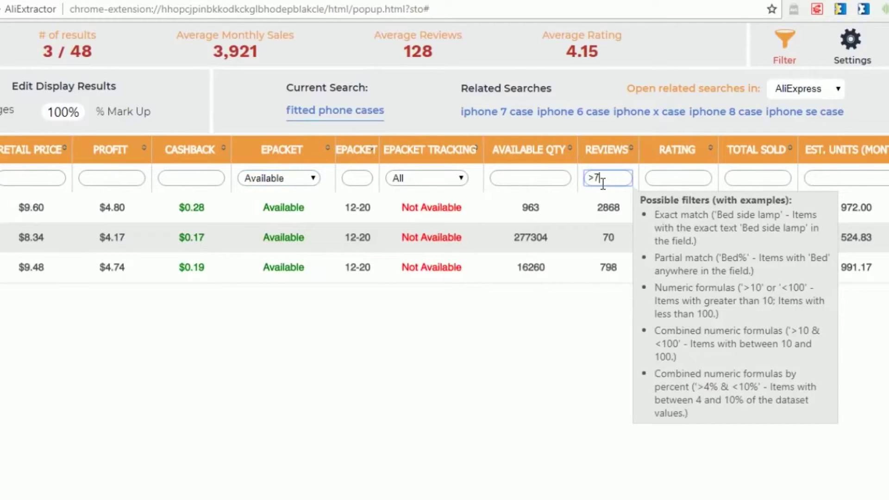
type(">700")
key("Return")
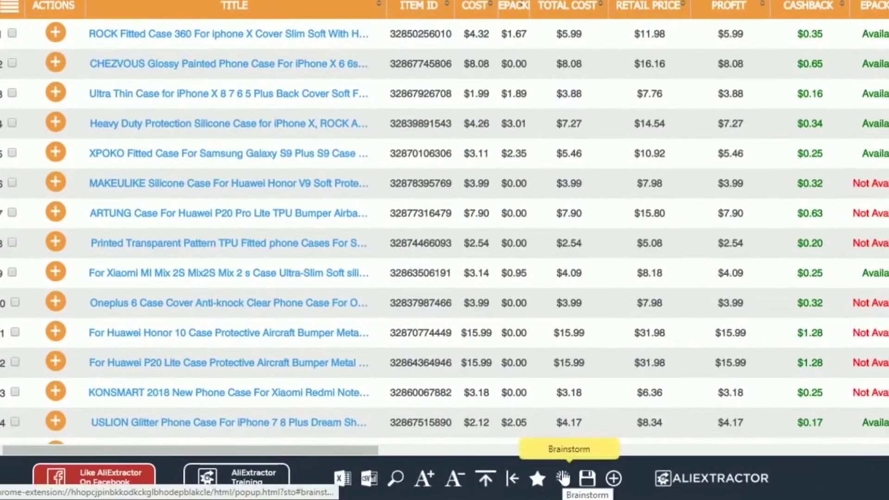
Step: Refresh Brainstorm keyword ideas, search one suggestion, and reveal the CAFELE case's row actions
left_click(564, 478)
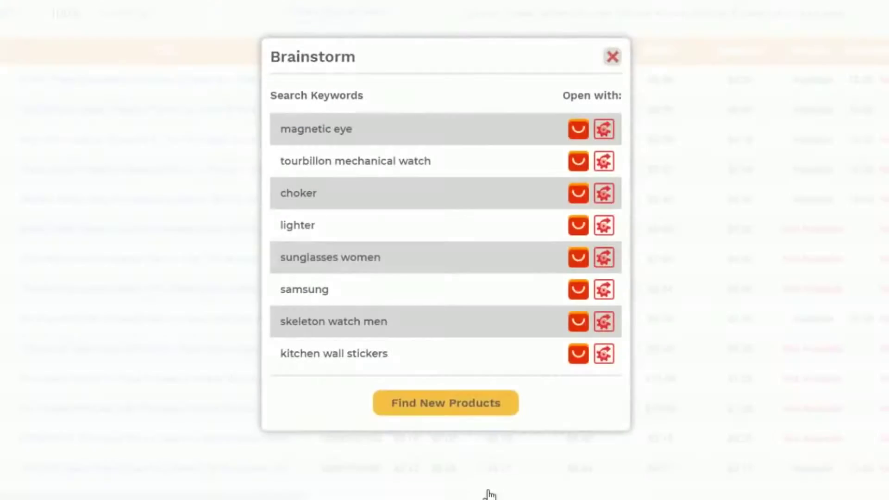
left_click(465, 410)
left_click(610, 332)
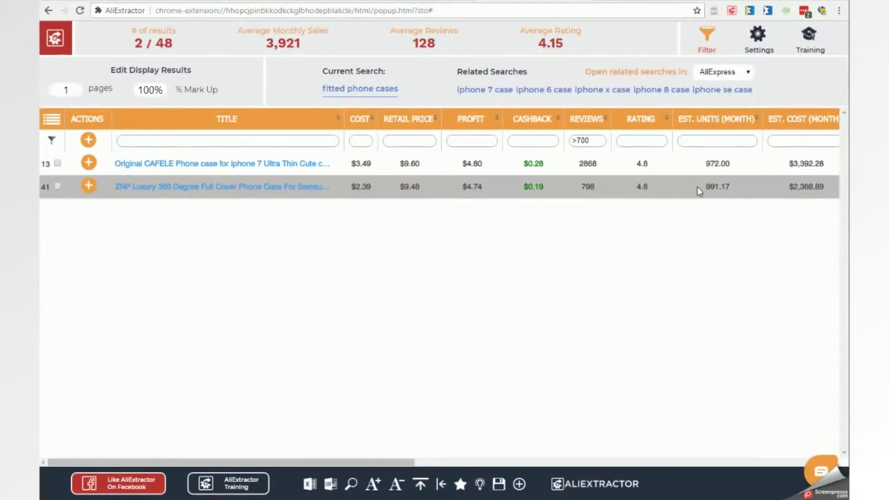
left_click(88, 162)
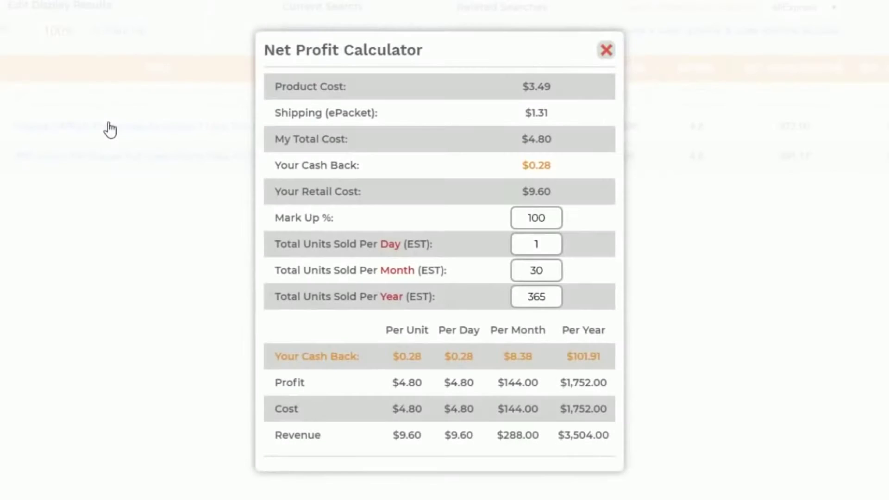
Step: In the CAFELE case's Net Profit Calculator, set 750 units per month and 150% mark-up
left_click_drag(547, 270, 526, 276)
type("750")
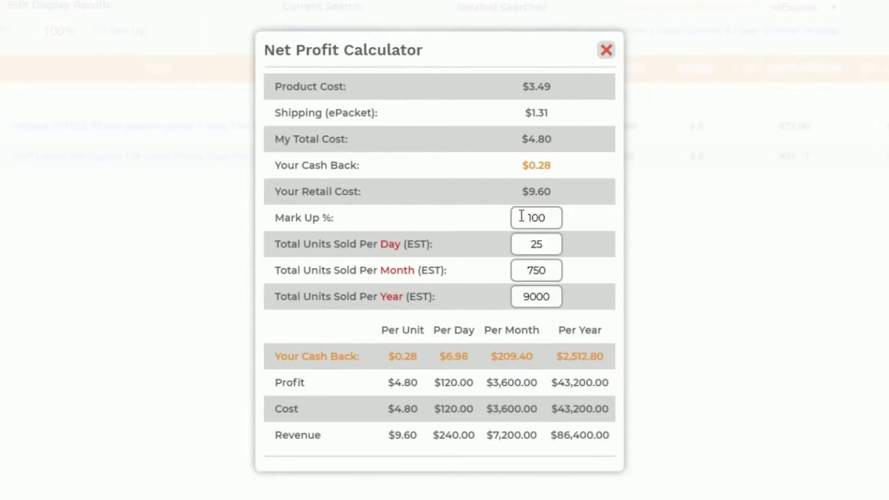
left_click_drag(522, 216, 549, 216)
type("150")
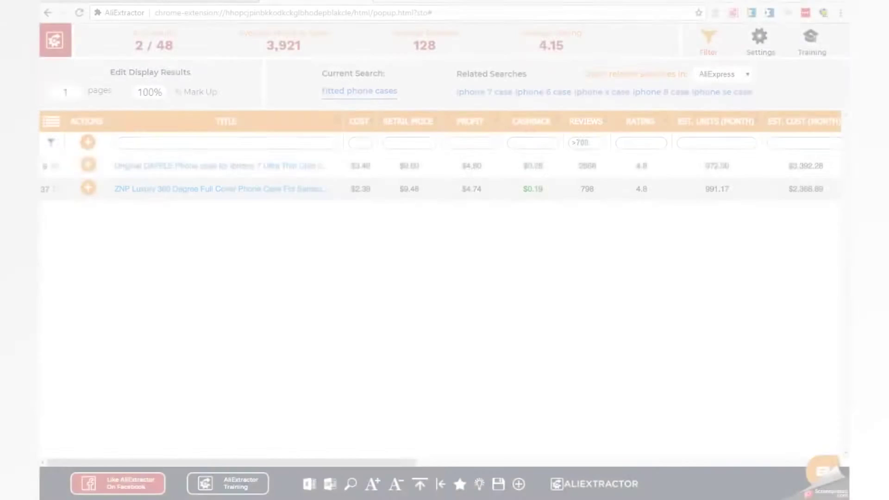
Step: Download all of the CAFELE case's images and open the downloaded archive
mouse_move(84, 165)
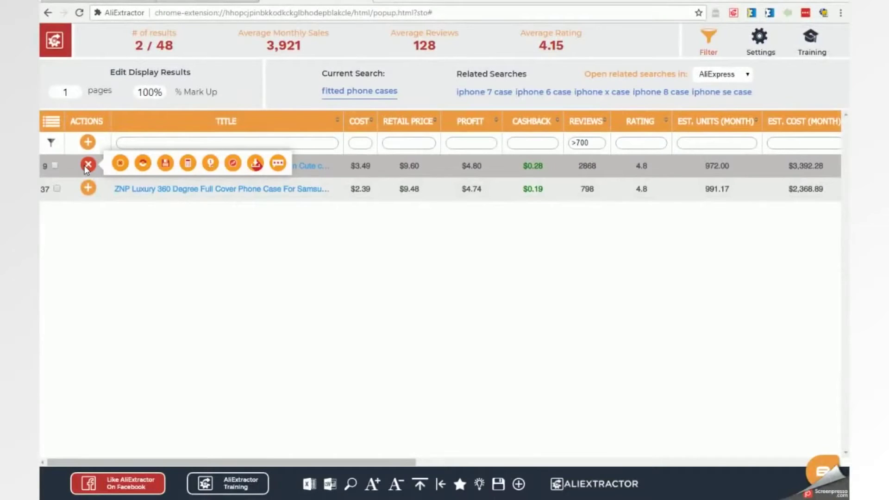
left_click(256, 163)
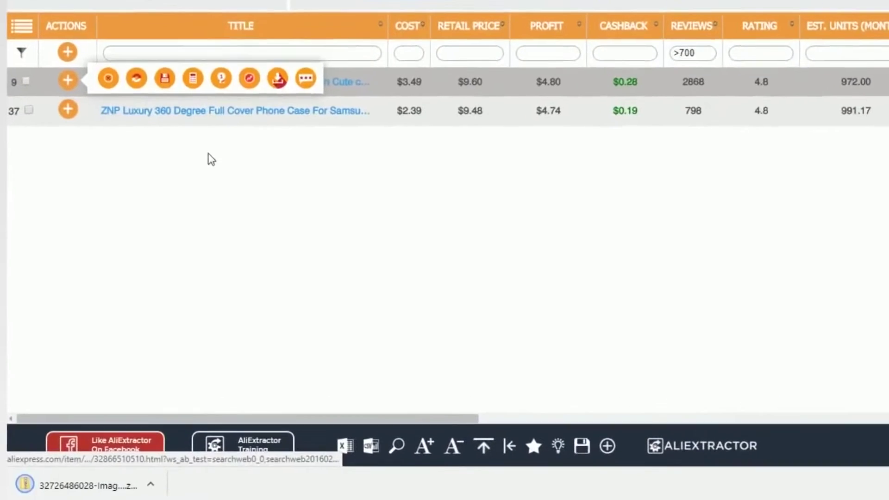
left_click(56, 485)
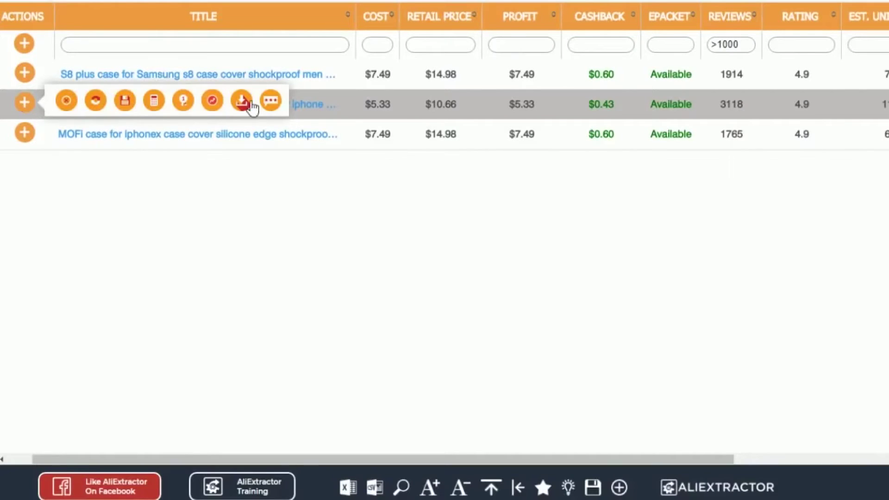
Step: Download 10 pages of latest positive, picture-bearing local reviews as CSV, then list the seller's top sellers
left_click(272, 108)
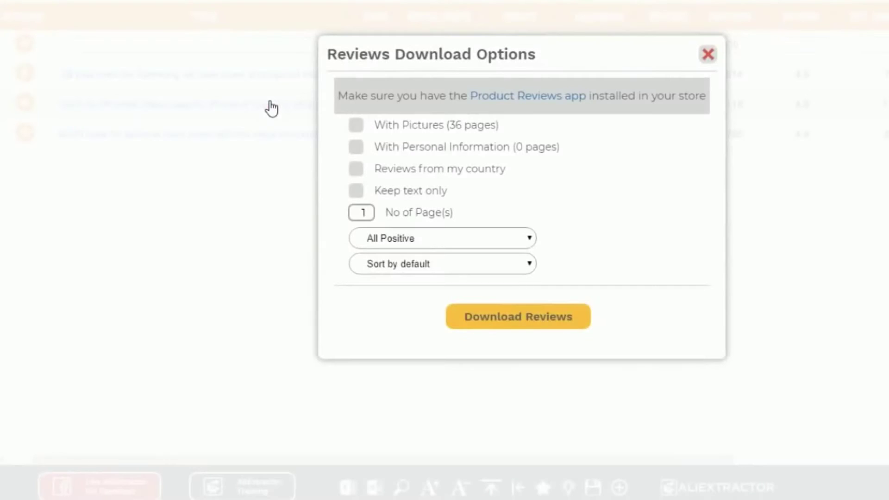
left_click(356, 124)
left_click(356, 169)
left_click(364, 212)
type("0")
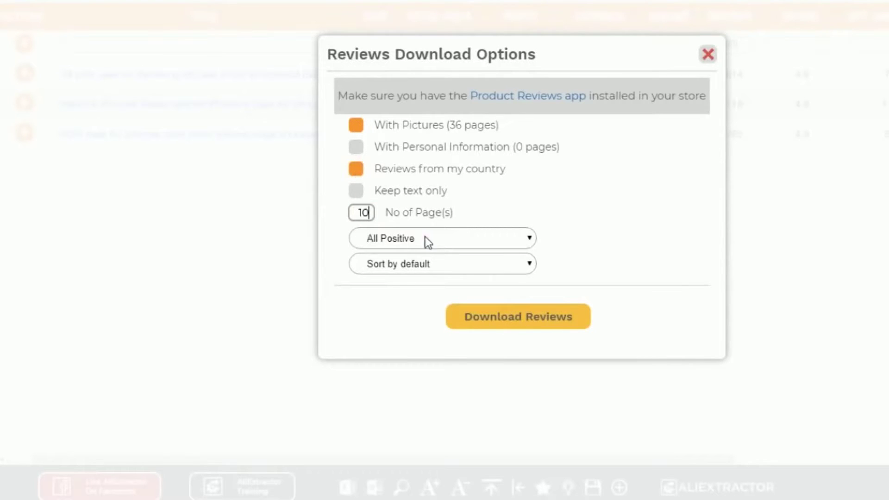
left_click(426, 237)
left_click(425, 326)
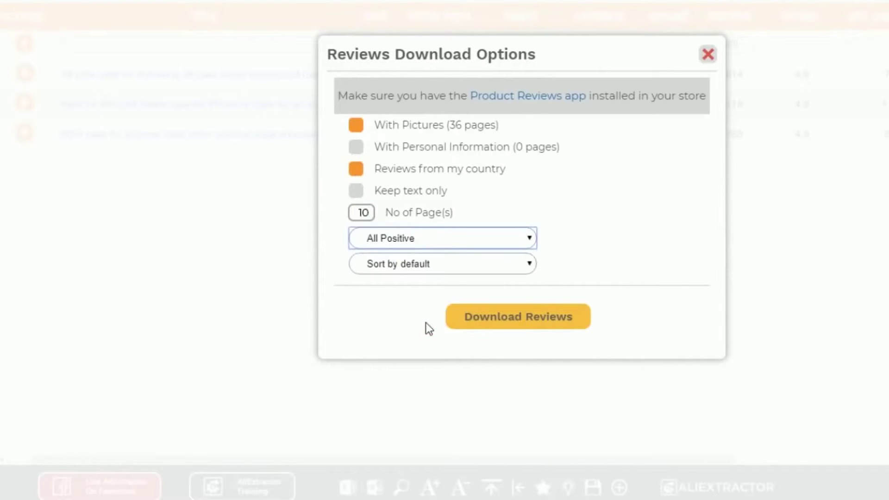
left_click(456, 257)
left_click(418, 293)
left_click(535, 323)
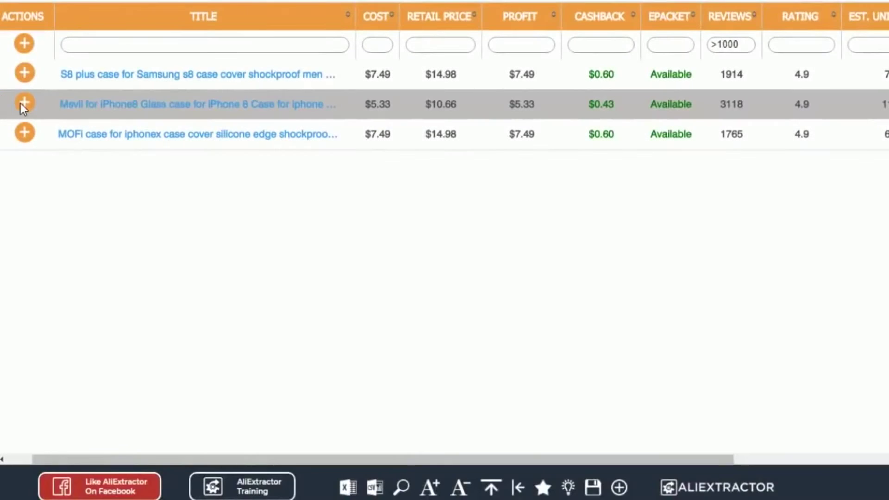
left_click(22, 104)
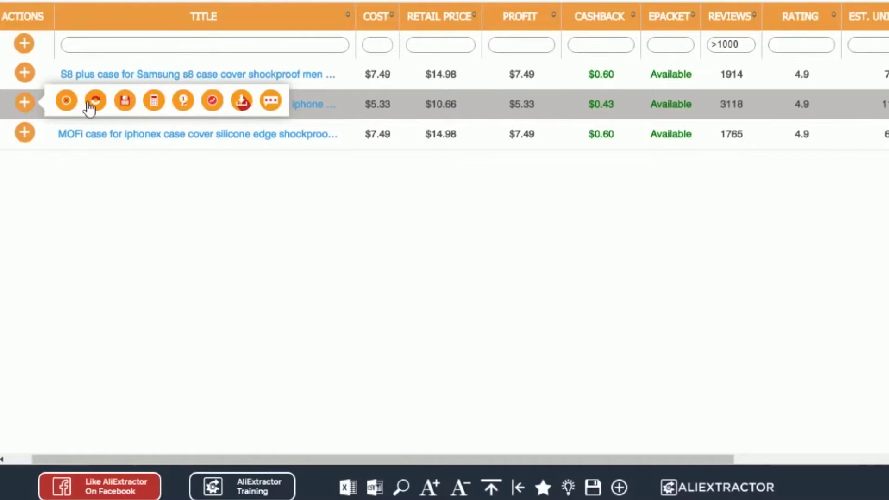
left_click(185, 100)
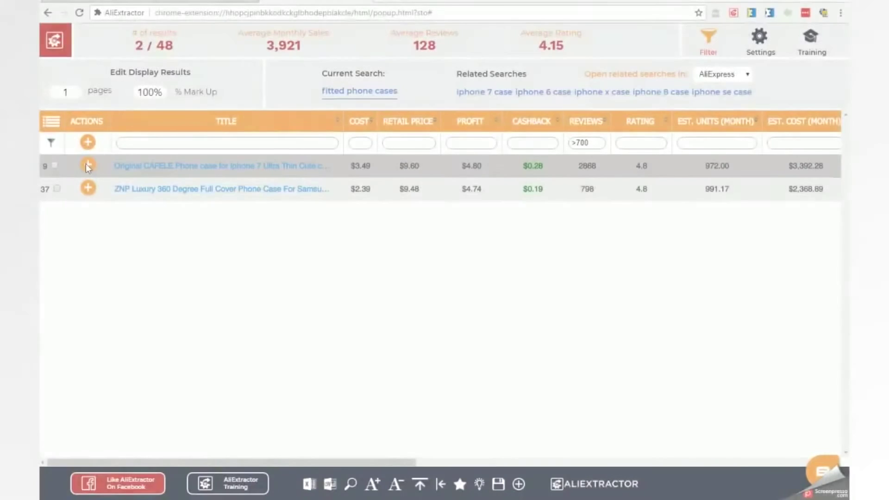
Step: Add the CAFELE case to favorites and remove the ZNP case from the results
left_click(87, 163)
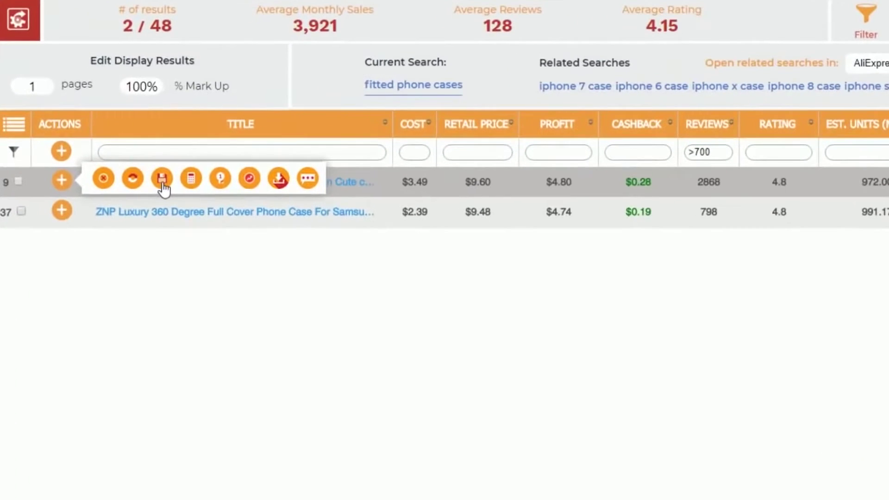
left_click(162, 179)
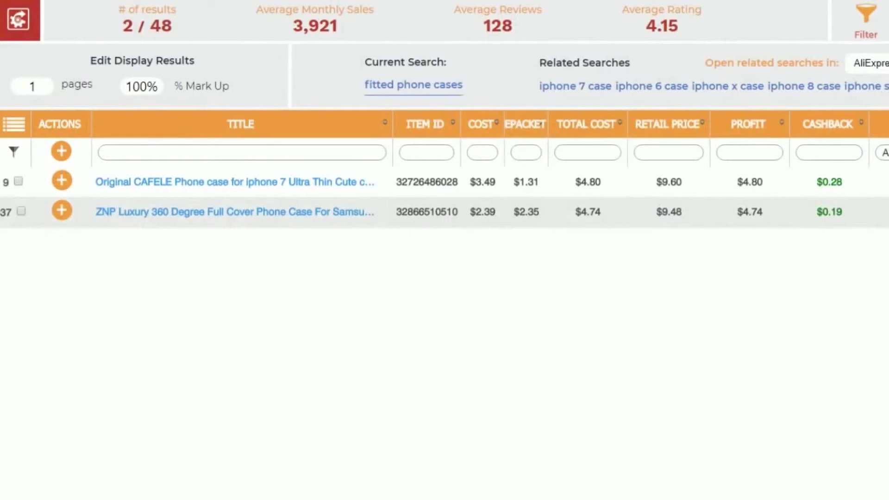
mouse_move(60, 207)
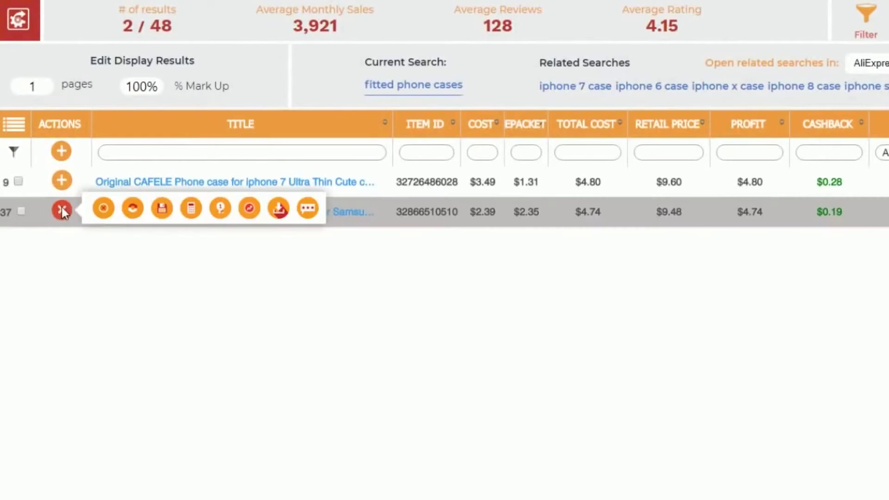
left_click(103, 209)
Step: View the CAFELE case's product images from the All Image column
scroll(102, 210, "right", 5)
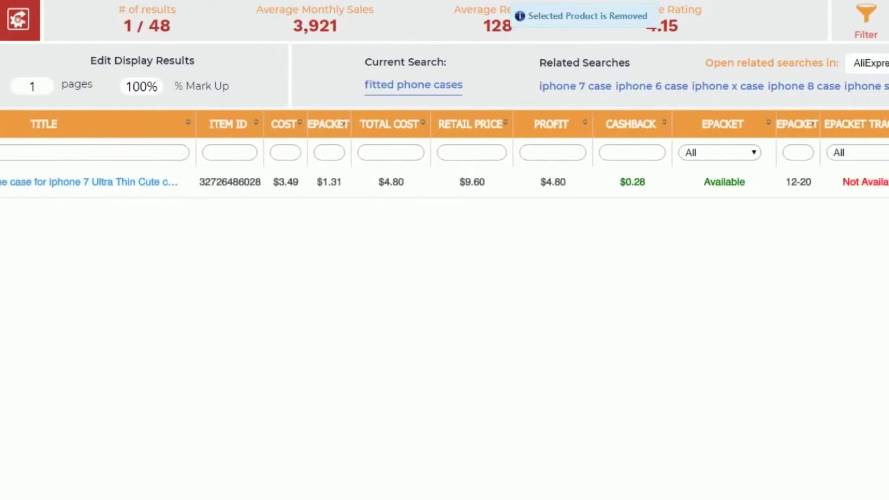
scroll(445, 153, "right", 10)
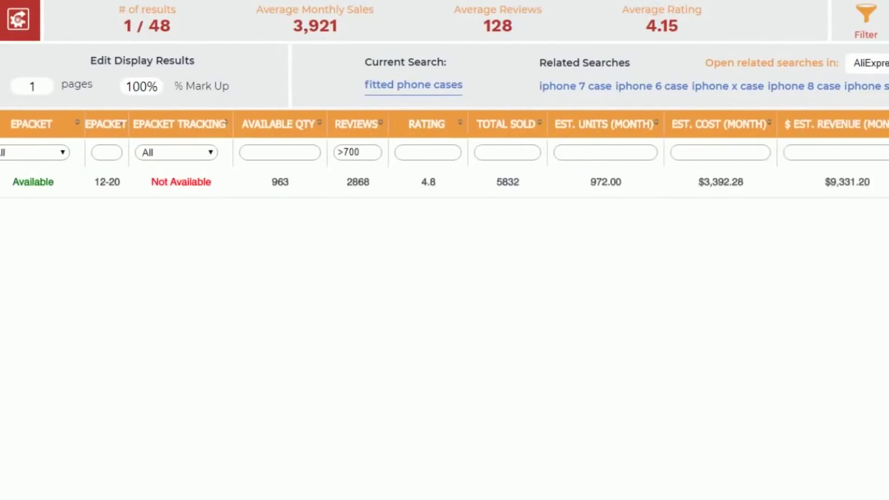
scroll(445, 153, "right", 10)
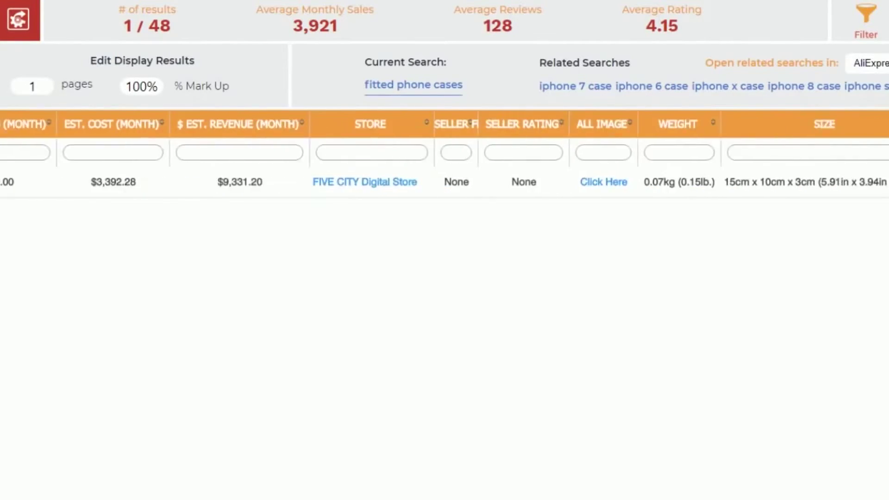
scroll(444, 153, "right", 8)
left_click(311, 188)
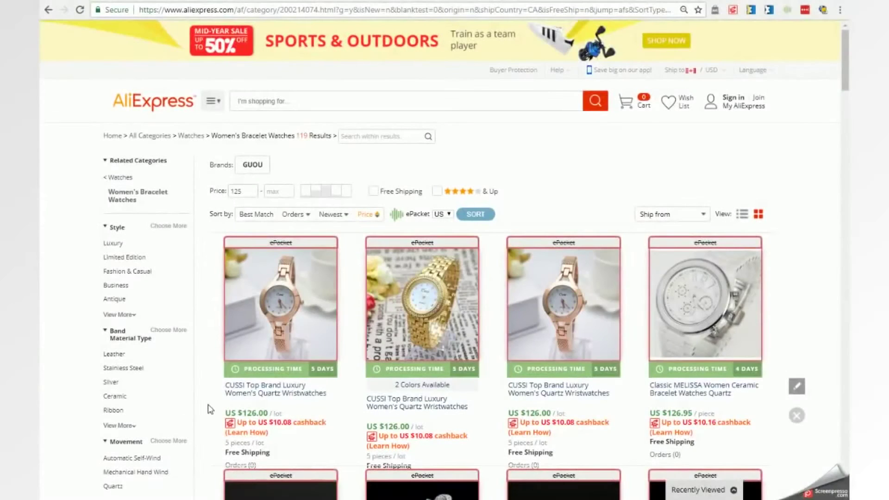
Step: Browse the women's bracelet watch results, then reach the homepage's Vehicles, Fashion and Sports category tiles
mouse_move(331, 435)
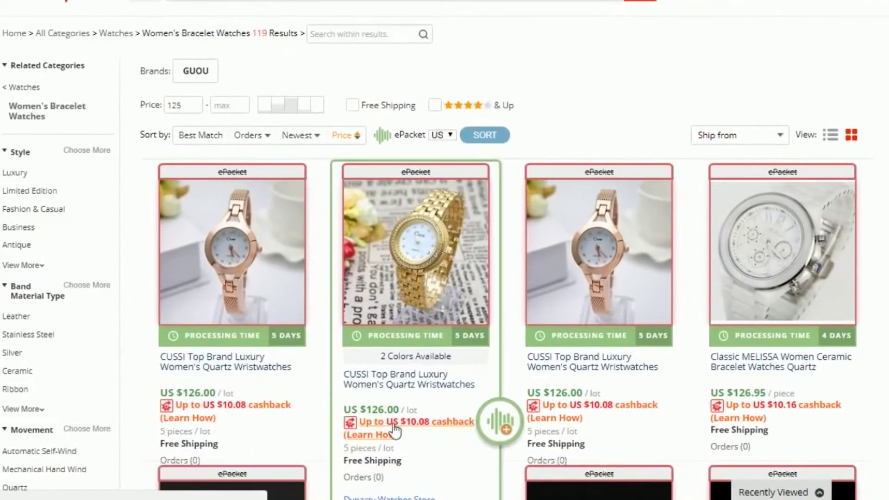
mouse_move(568, 407)
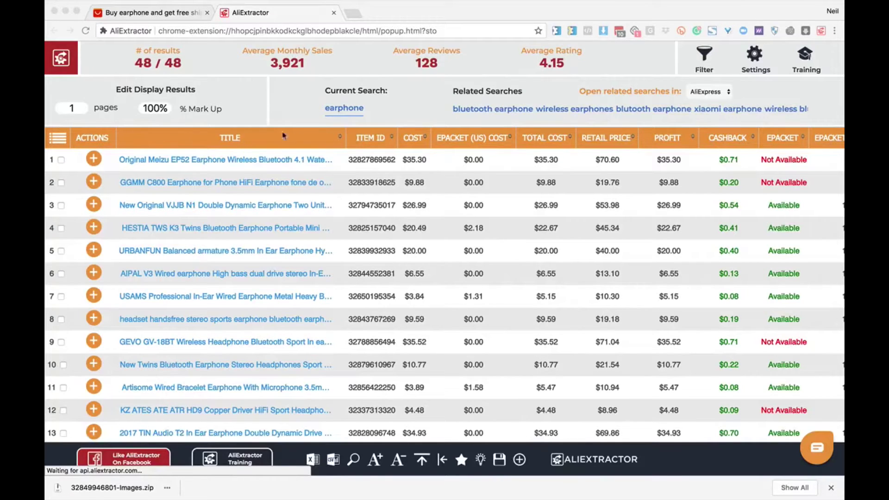
Step: Reveal the action icons for the first earphone product in the AliExtractor table
left_click(94, 160)
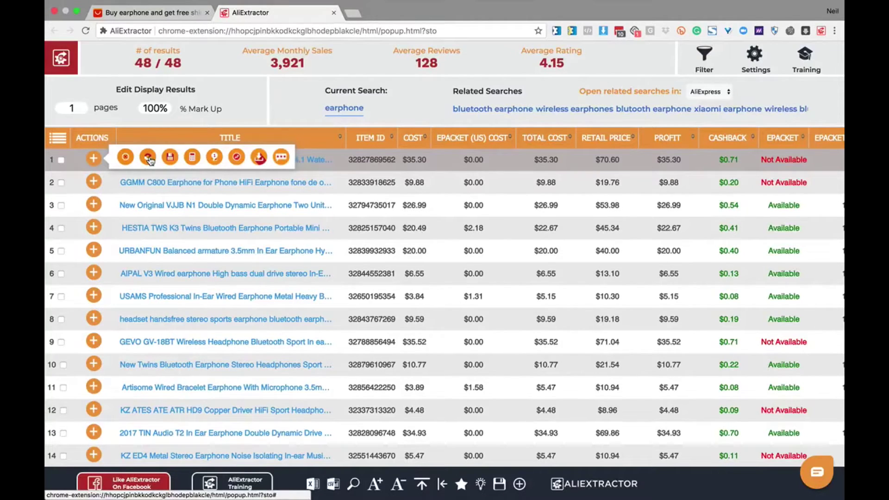
Step: Refresh row 1's earphone data, updating it to $35.30 cost, $70.60 retail and $35.30 profit
left_click(149, 160)
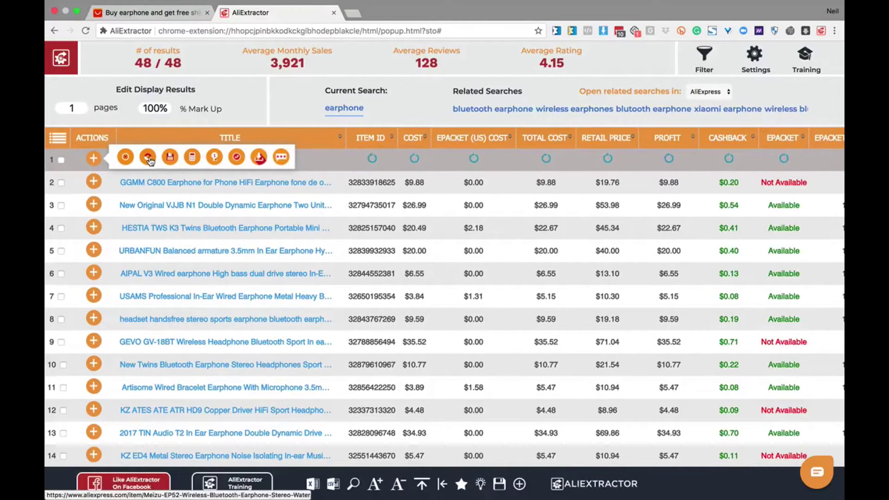
mouse_move(151, 161)
mouse_move(93, 159)
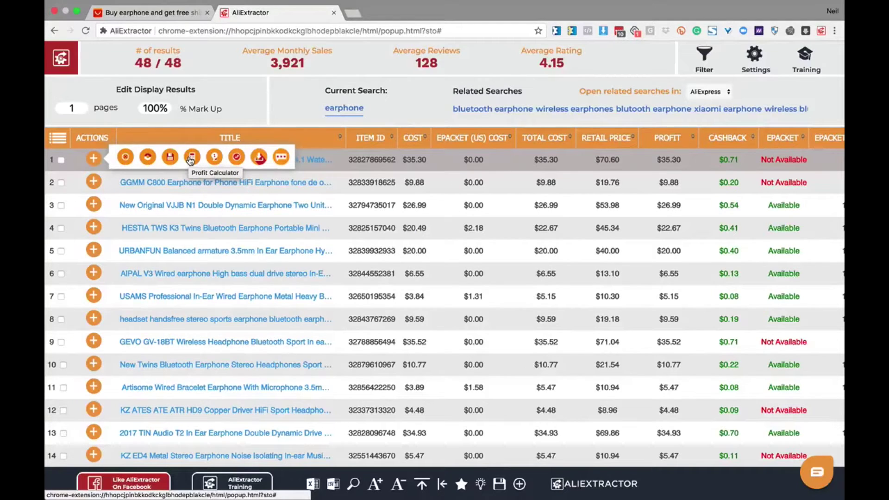
Step: Review the first earphone in the Net Profit Calculator, then open its seller's top-selling products in a new tab
left_click(190, 160)
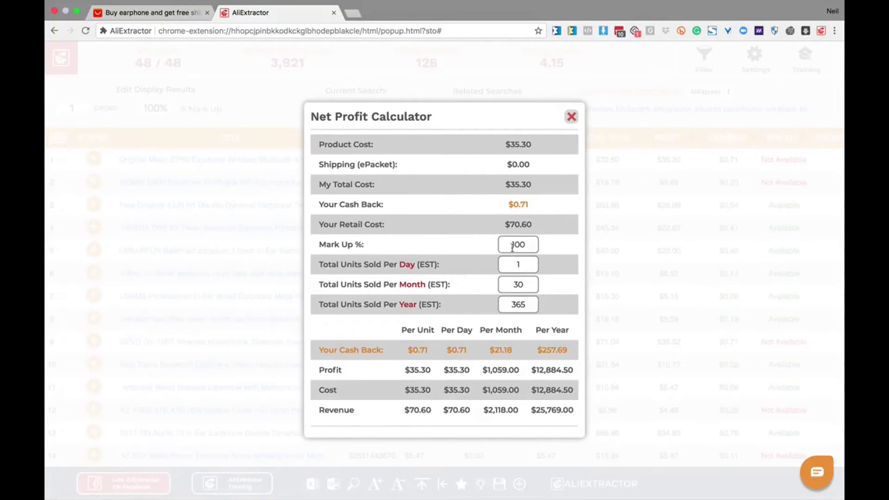
left_click(213, 160)
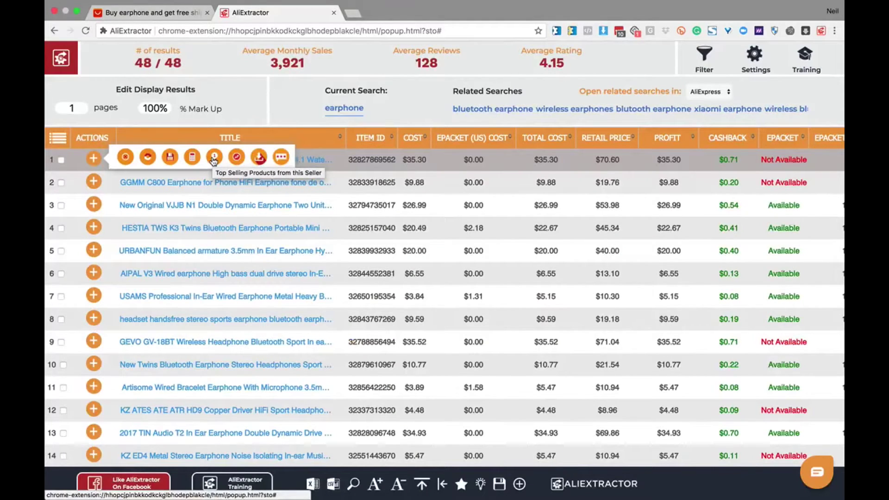
left_click(214, 160)
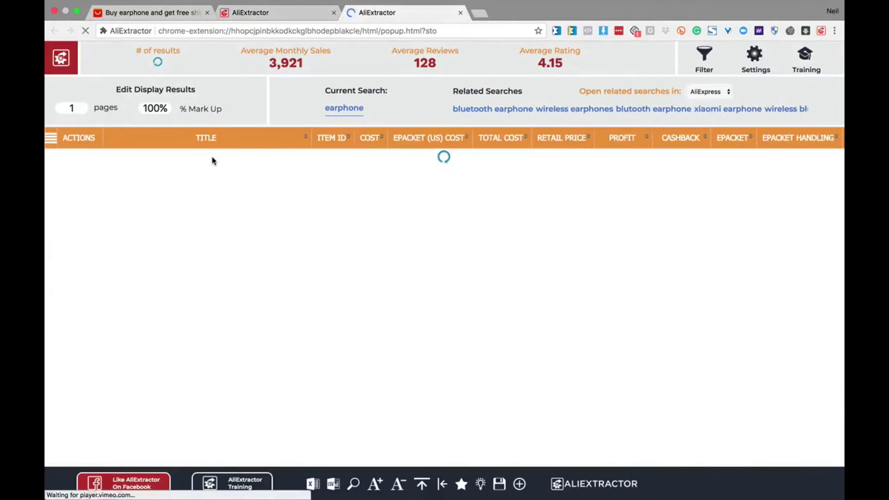
Step: Close the seller tab with Cmd+W, open Trending Products, then close that tab too
key("super+w")
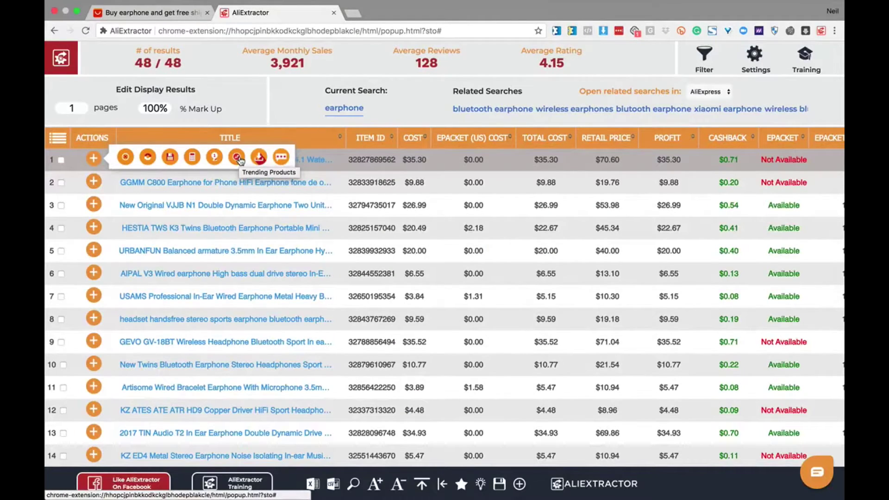
left_click(238, 158)
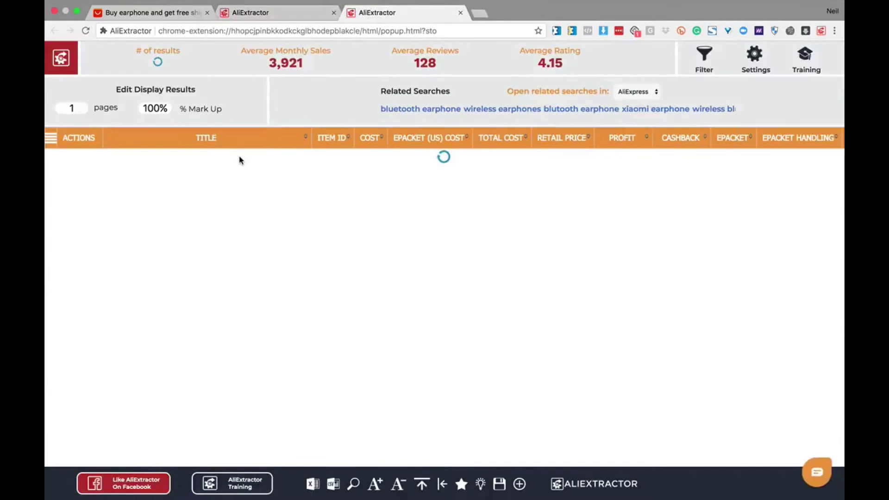
key("super+w")
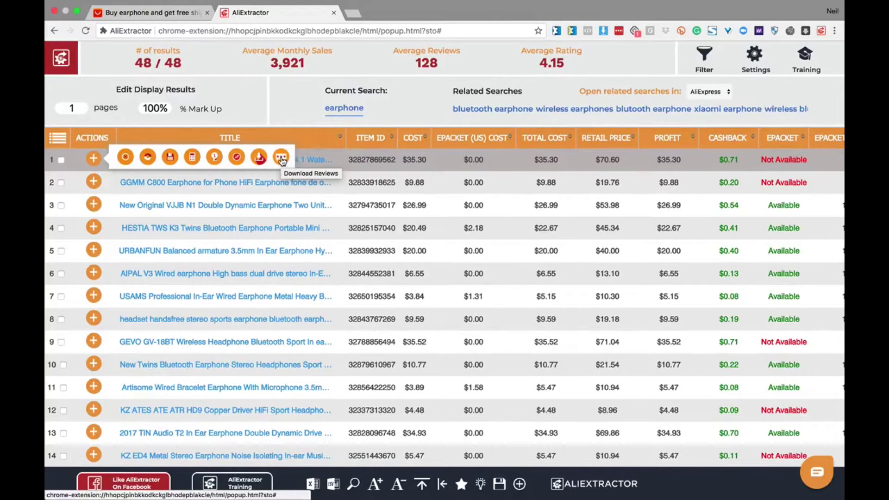
Step: Open Download Reviews for the first product, keeping All Stars and the default sort order
left_click(282, 159)
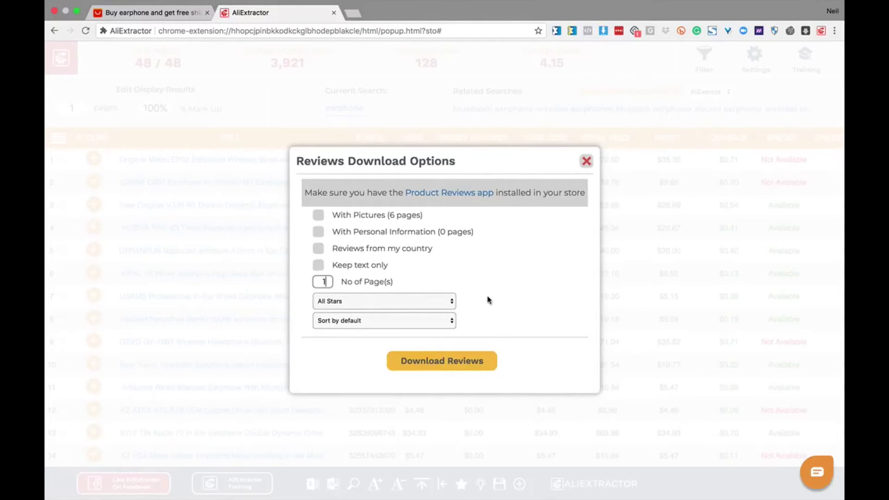
left_click(454, 301)
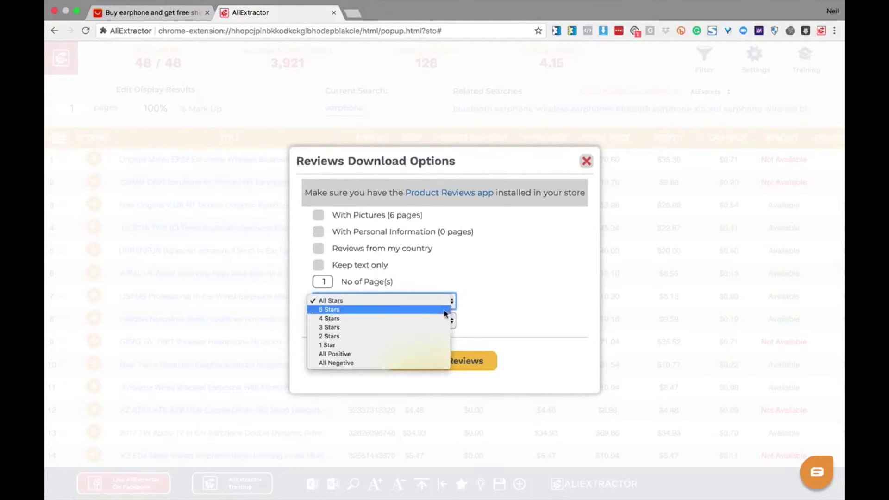
left_click(475, 310)
left_click(452, 320)
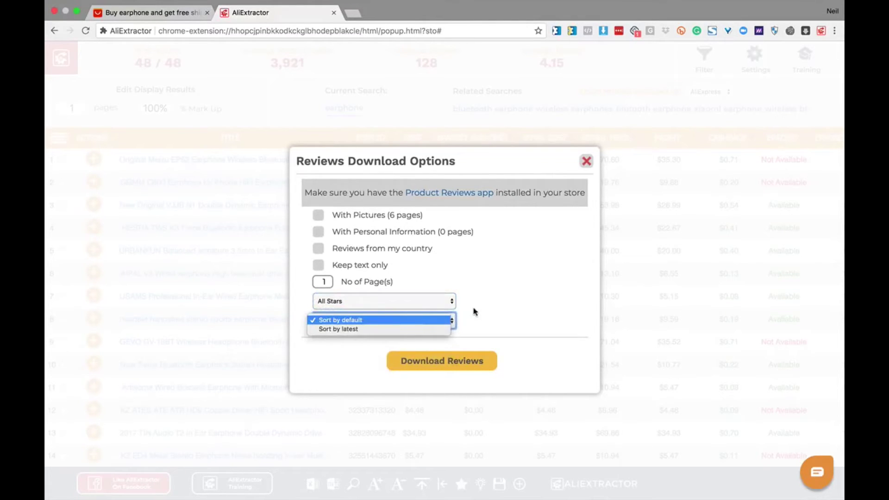
left_click(475, 309)
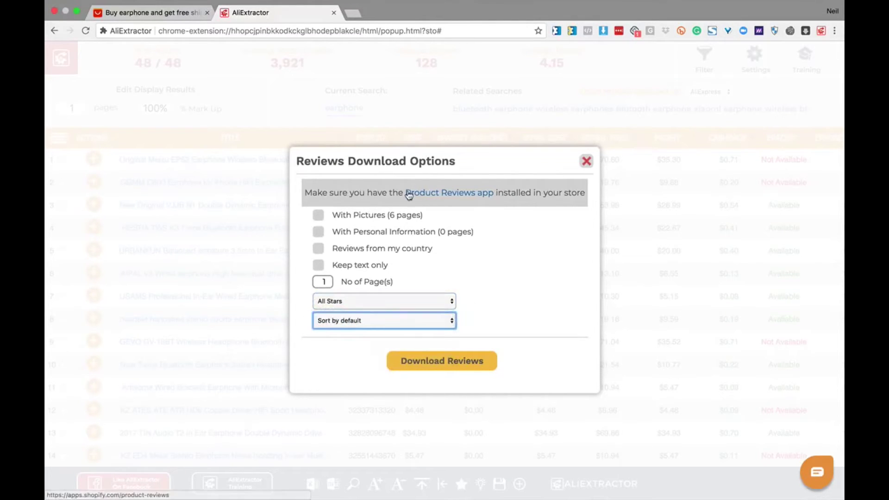
Step: Visit the Shopify Product Reviews app page, then close the dialog and open the bulk row actions
left_click(479, 193)
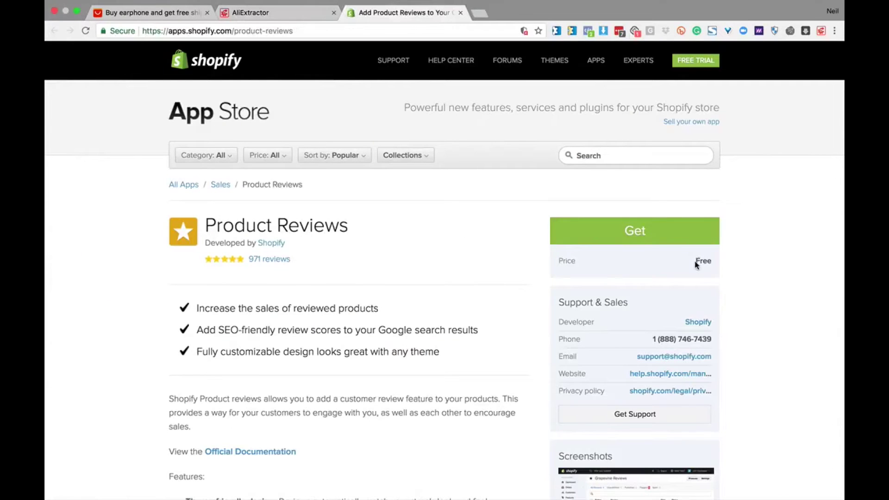
left_click(536, 274)
left_click(290, 15)
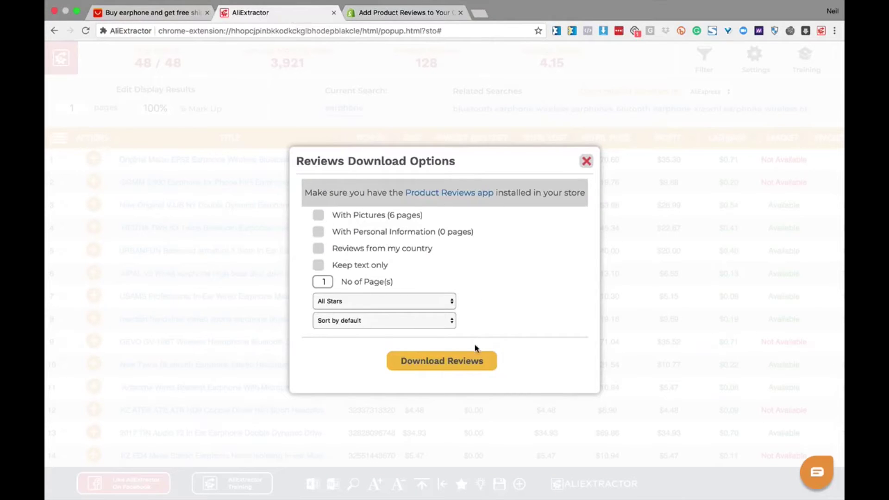
left_click(422, 20)
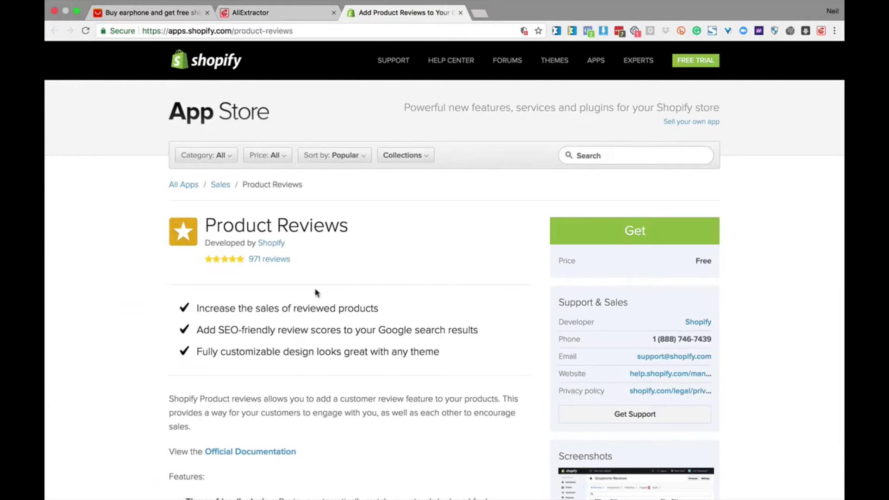
left_click(302, 16)
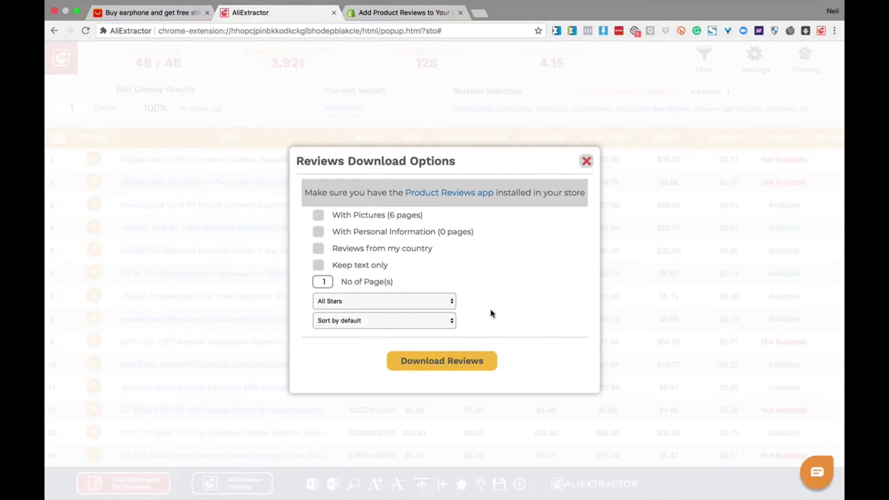
left_click(57, 139)
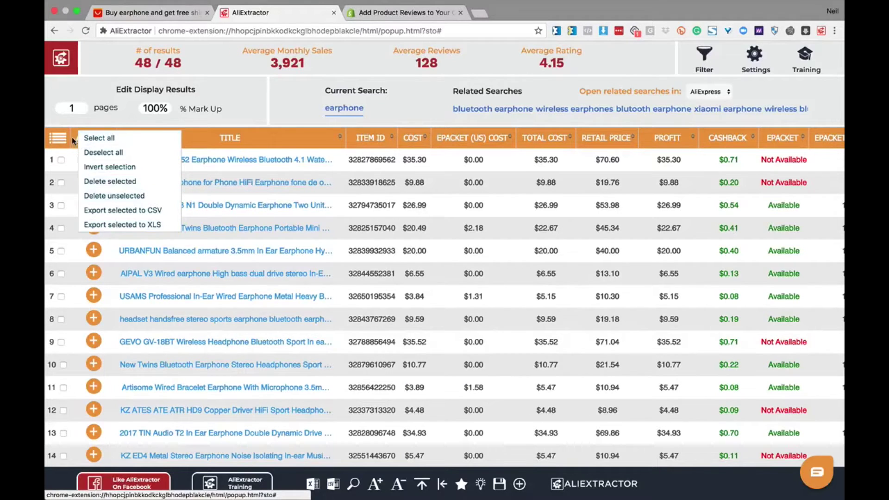
Step: Select all 48 earphone rows and export them to an XLS file
left_click(93, 137)
left_click(88, 137)
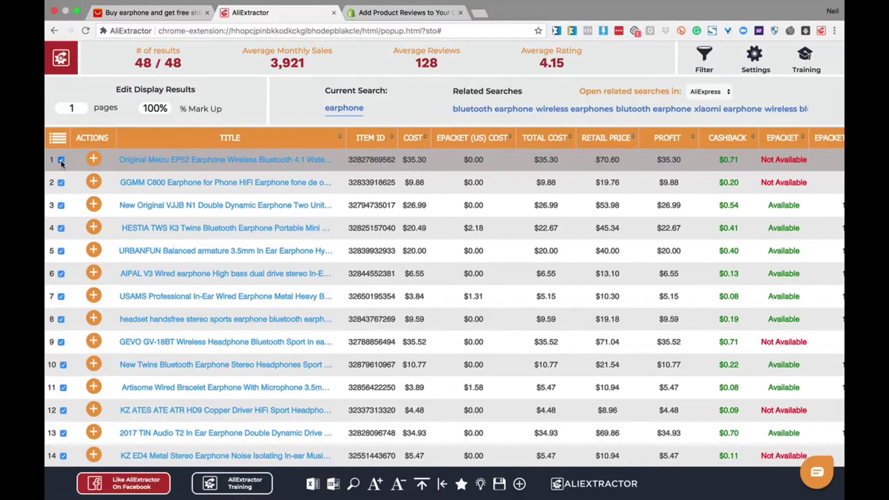
left_click(58, 137)
left_click(93, 151)
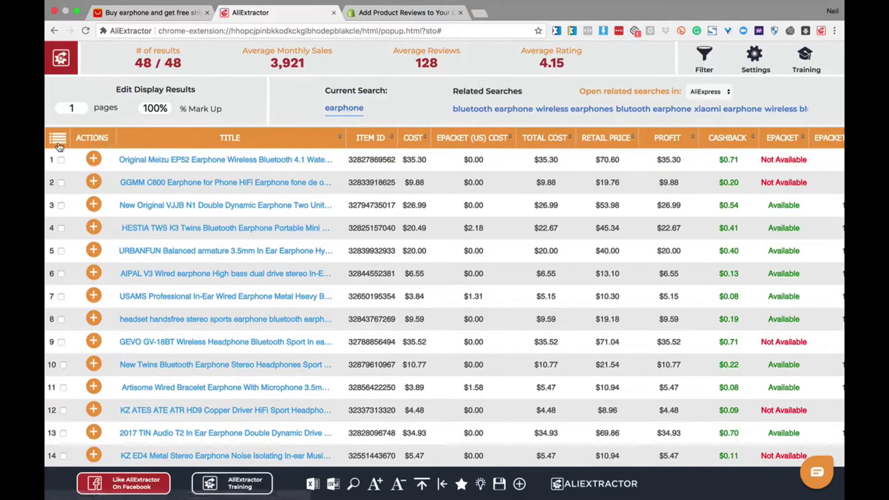
left_click(58, 139)
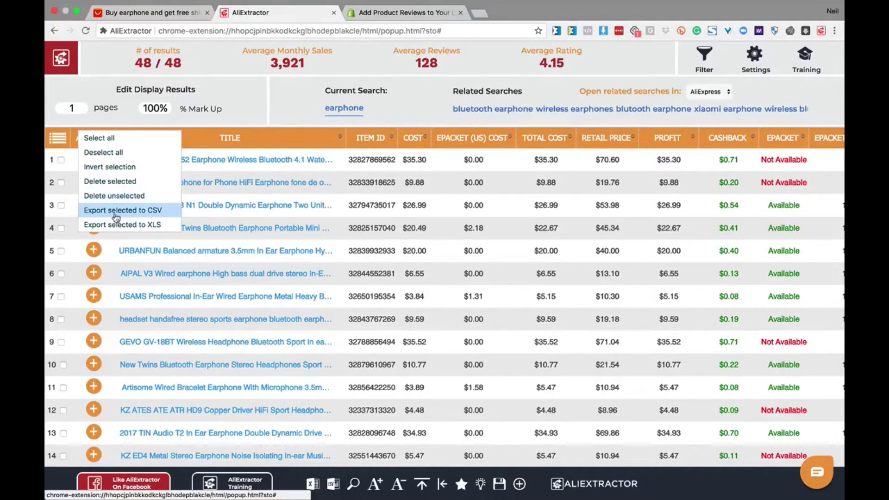
left_click(99, 138)
left_click(57, 140)
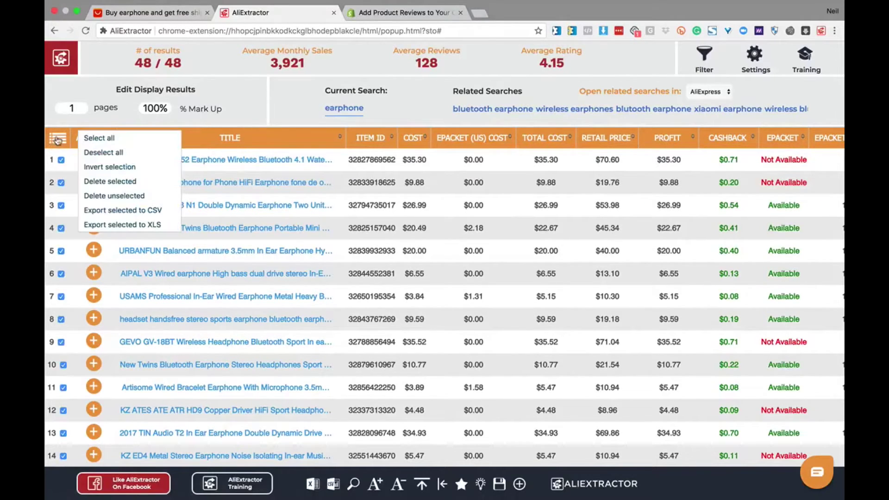
left_click(121, 225)
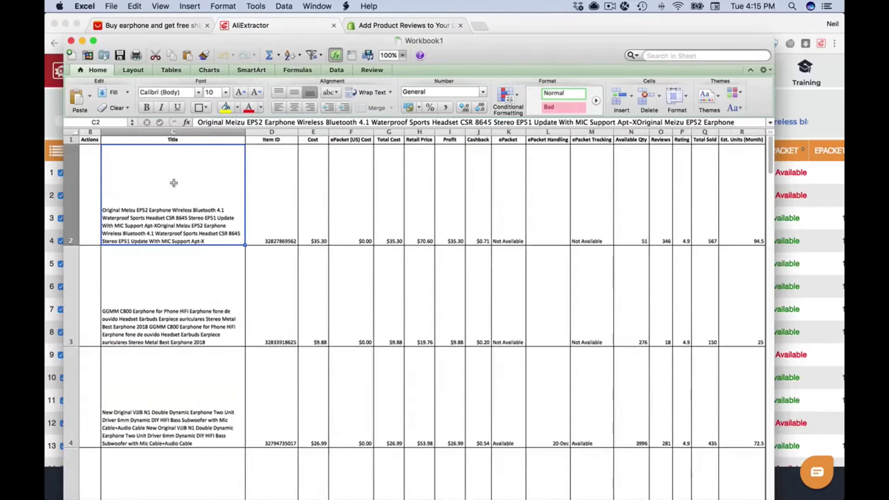
Step: Scroll the exported Excel sheet right to the Product URL in cell AD2, then back left
scroll(182, 185, "right", 10)
scroll(182, 186, "right", 10)
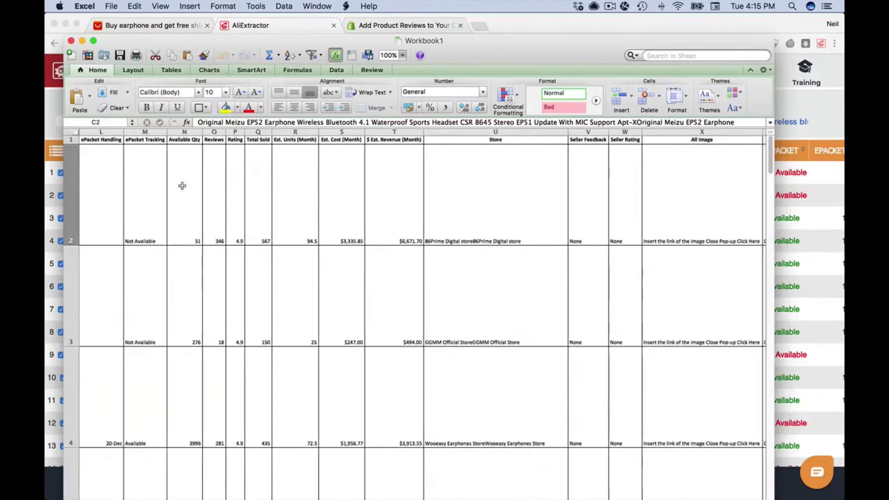
scroll(295, 186, "right", 7)
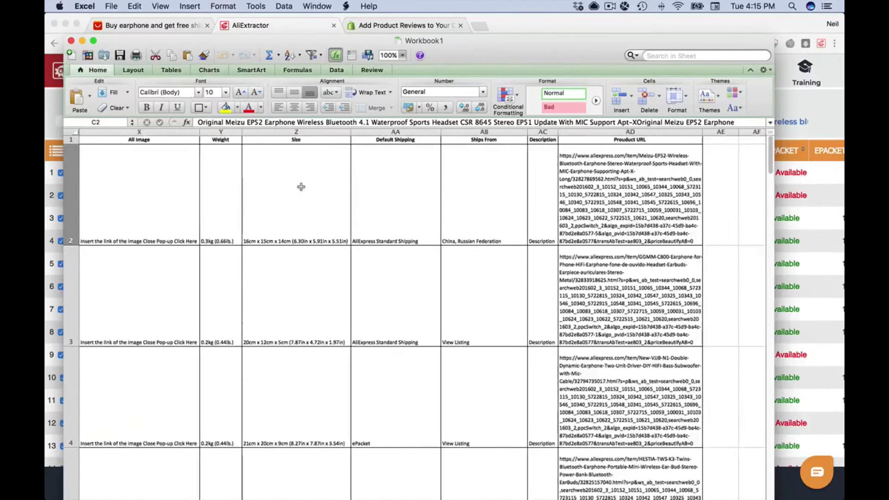
left_click(443, 199)
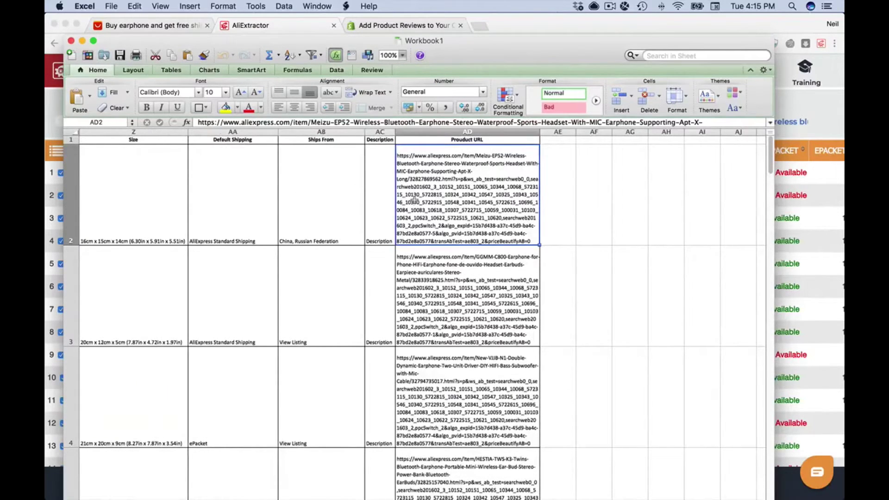
scroll(408, 200, "left", 15)
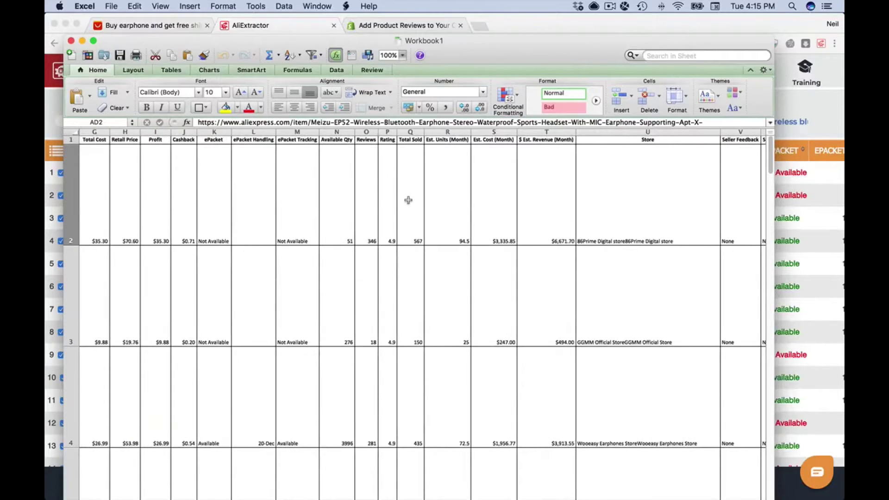
scroll(408, 200, "left", 6)
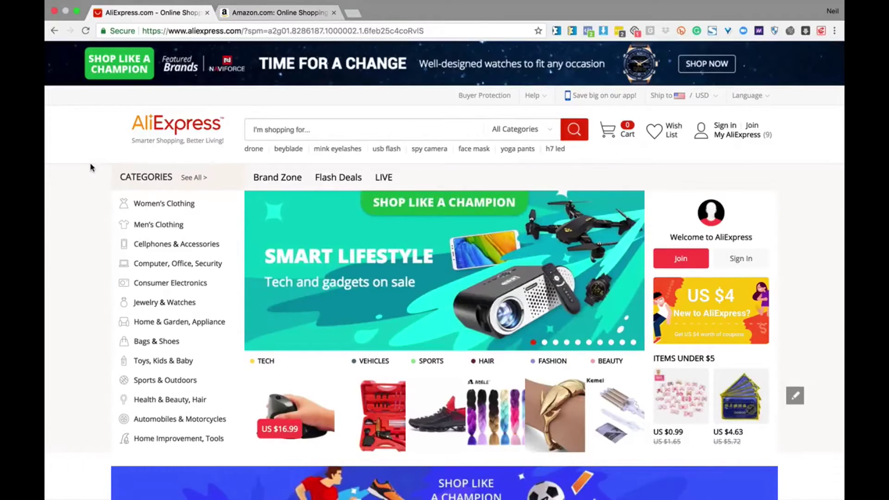
Step: On Amazon, open Departments > Sports & Outdoors > Camping & Hiking
left_click(239, 12)
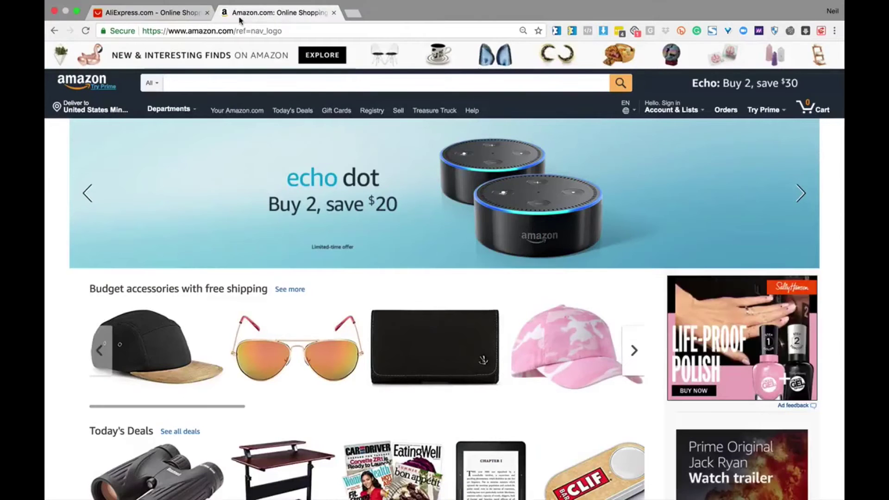
mouse_move(171, 114)
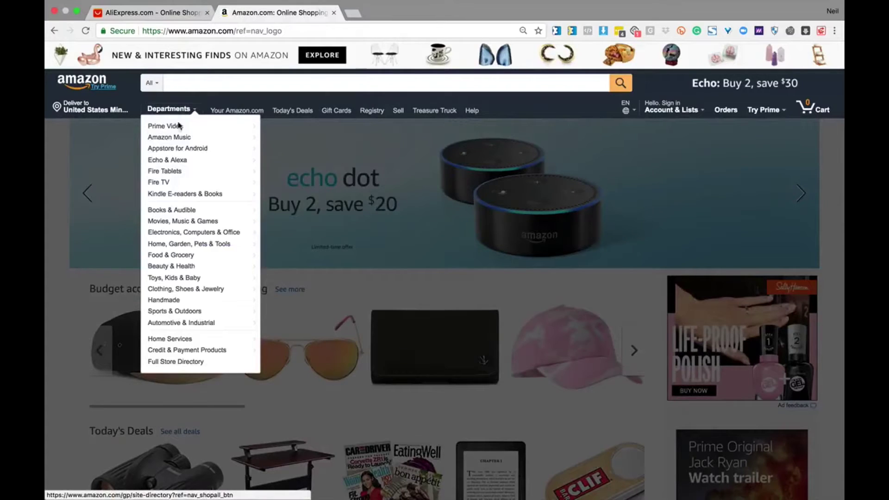
mouse_move(202, 206)
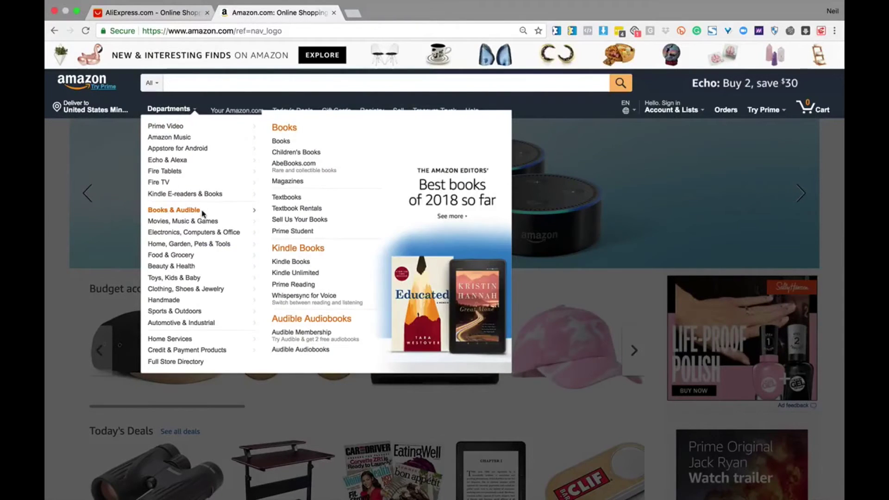
mouse_move(245, 312)
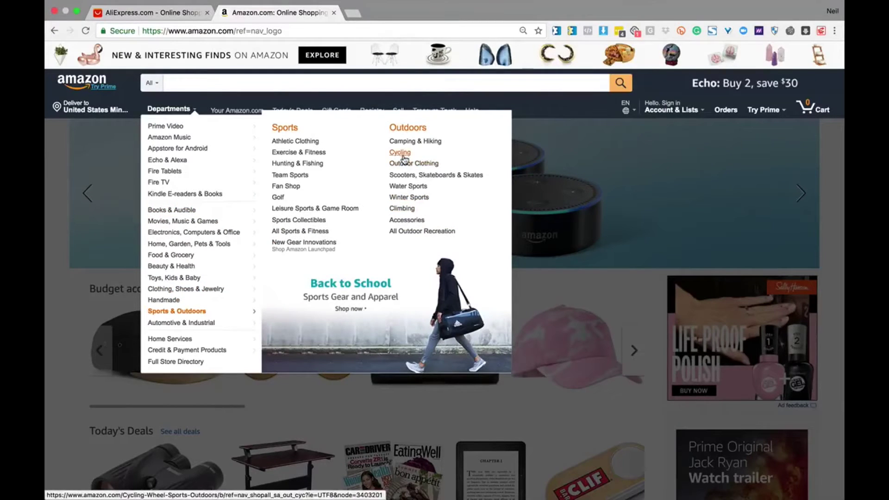
left_click(403, 142)
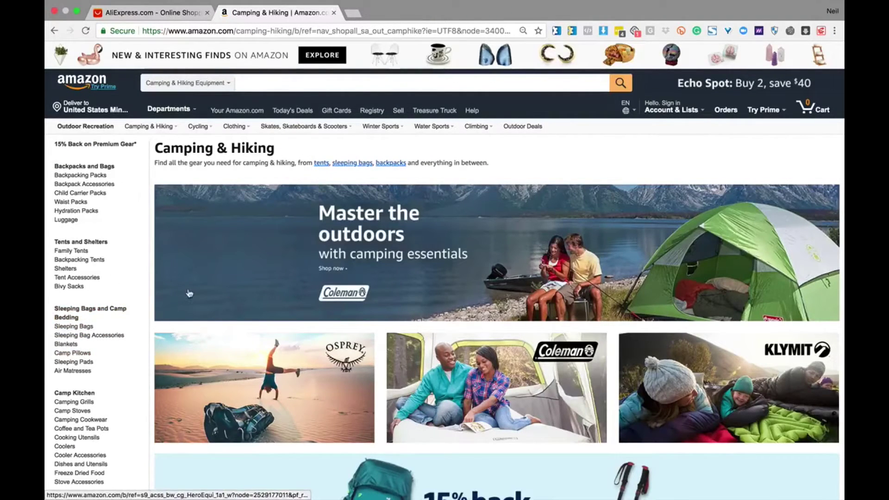
Step: Browse the Camping & Hiking page, then open Sleeping Bags from its navigation flyout
scroll(153, 238, "down", 6)
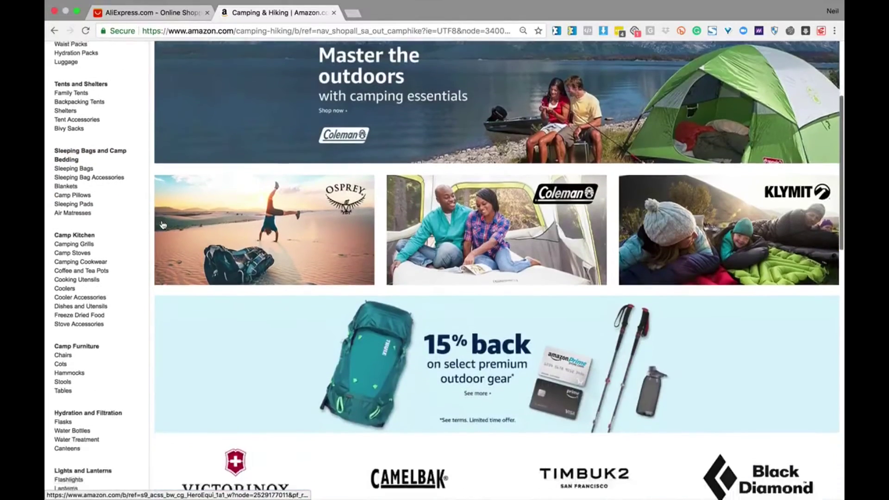
scroll(163, 225, "down", 5)
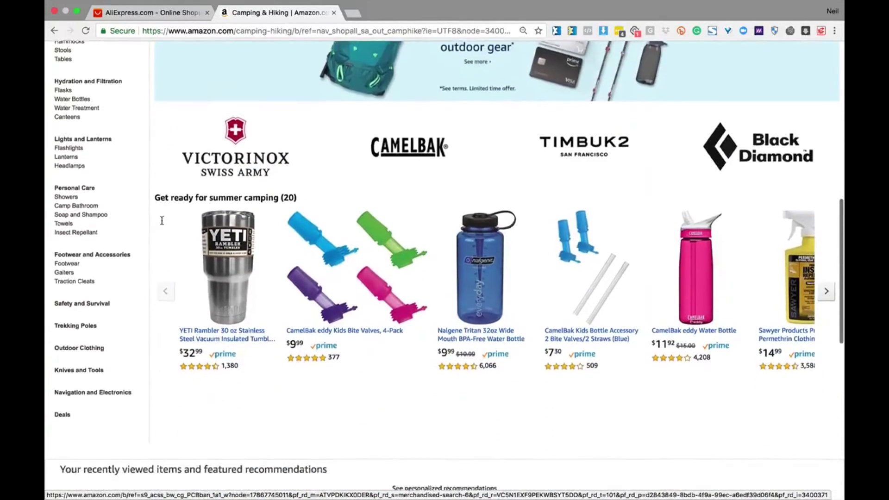
left_click(267, 206)
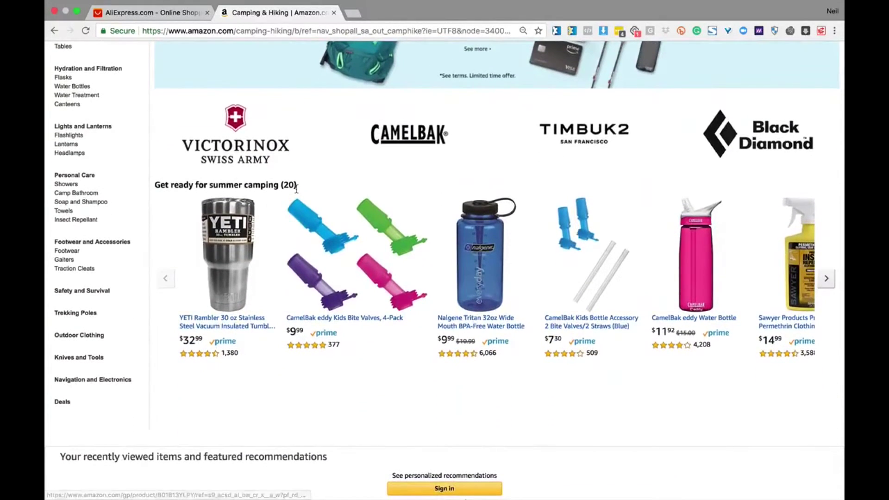
scroll(170, 217, "up", 1)
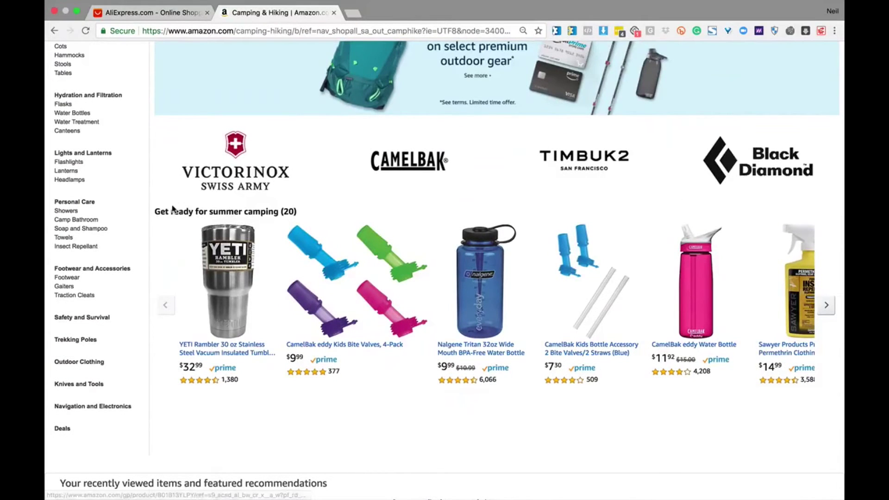
scroll(172, 206, "up", 10)
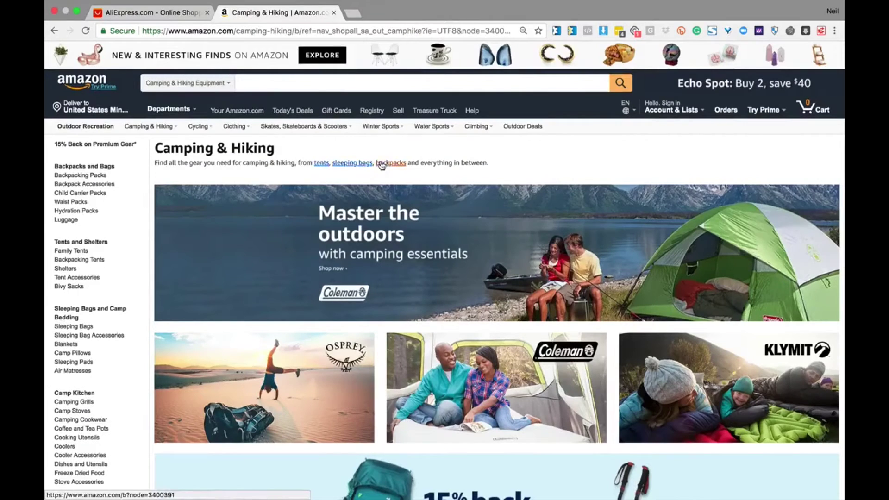
mouse_move(164, 130)
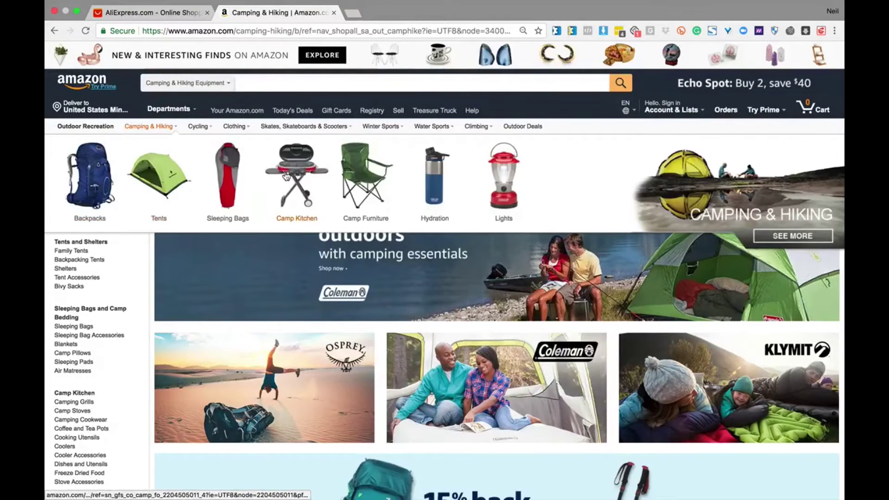
left_click(227, 173)
Step: Scroll through the Sleeping Bags page and advance the Hot New Releases carousel three times
scroll(276, 178, "down", 5)
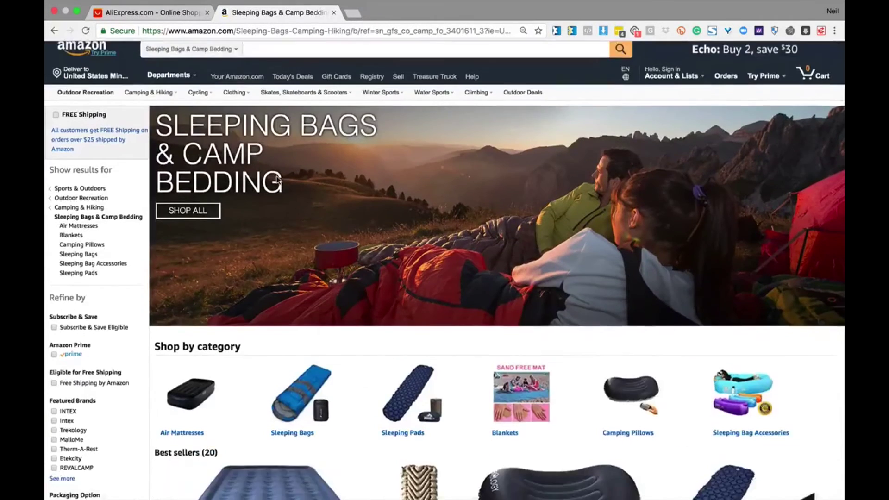
scroll(276, 178, "down", 3)
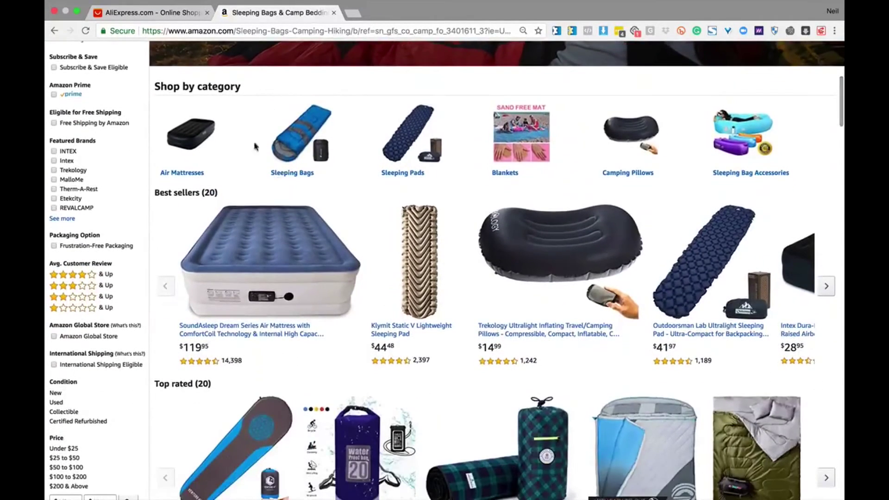
scroll(297, 293, "up", 6)
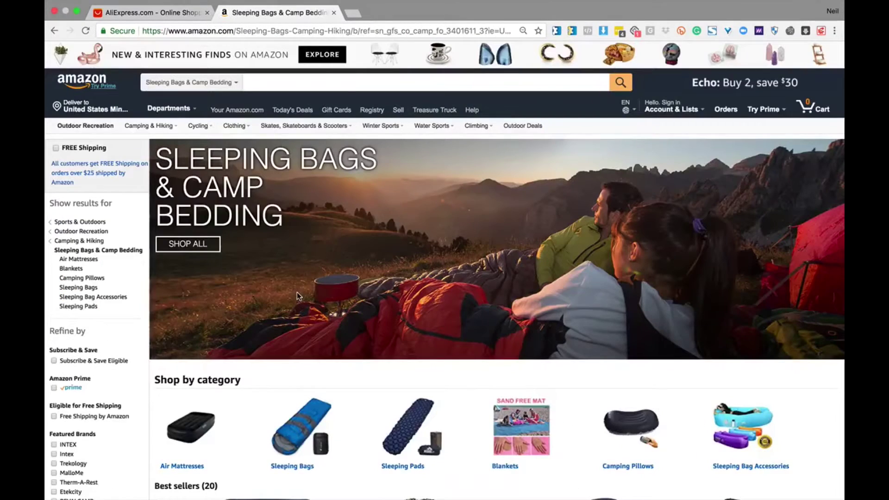
scroll(226, 265, "down", 3)
scroll(226, 265, "down", 6)
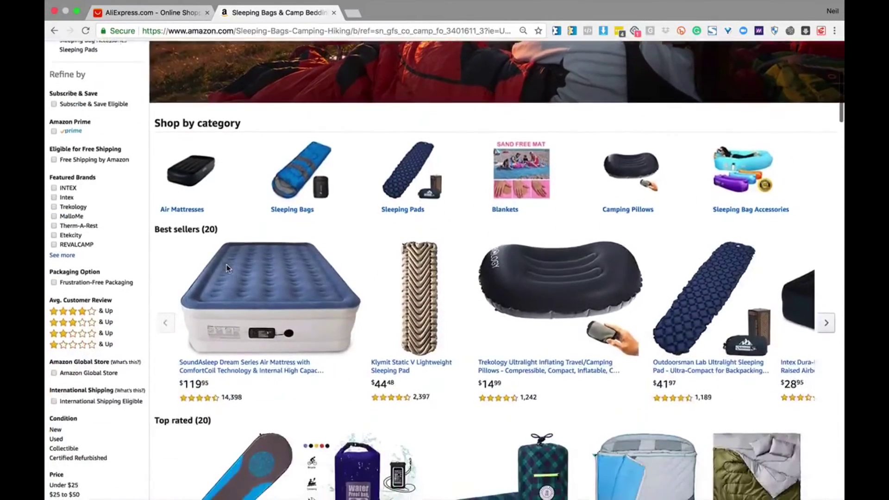
scroll(194, 251, "down", 10)
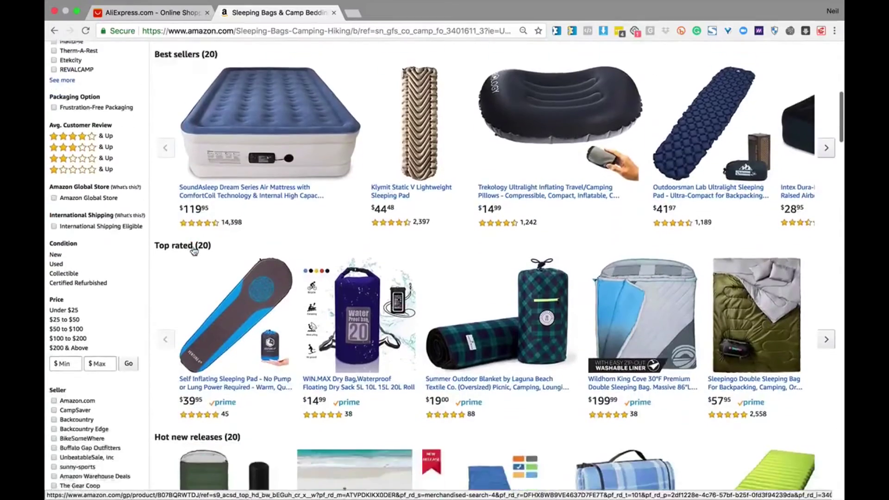
scroll(217, 252, "down", 2)
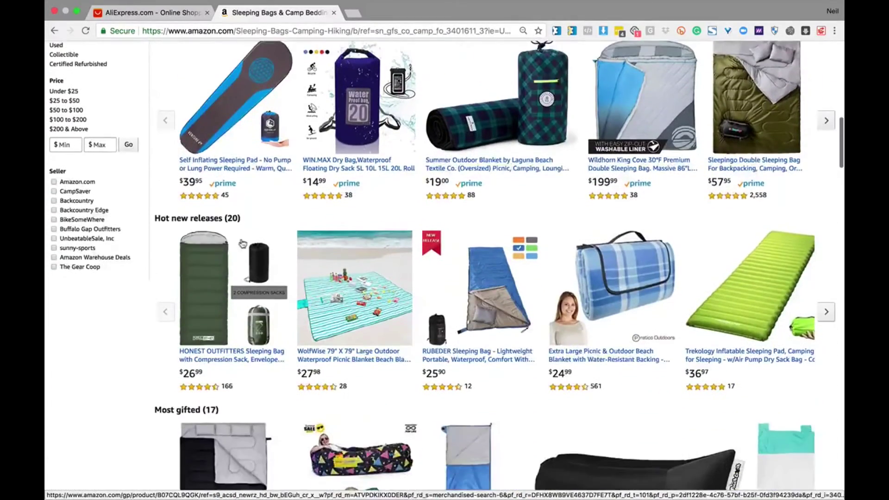
scroll(259, 242, "down", 8)
scroll(260, 241, "down", 5)
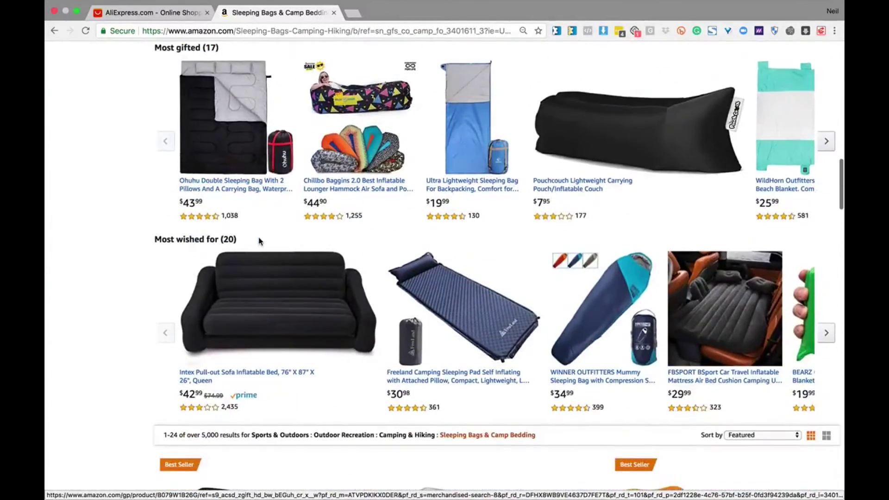
scroll(431, 236, "up", 3)
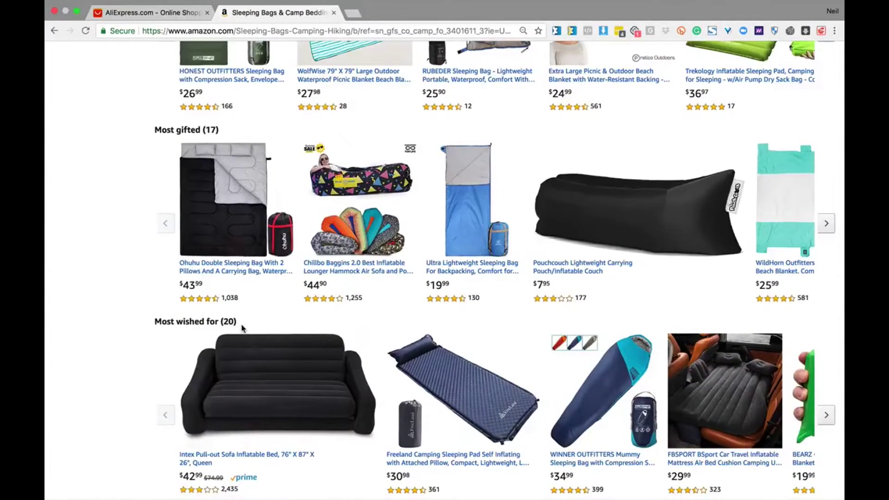
scroll(388, 320, "down", 3)
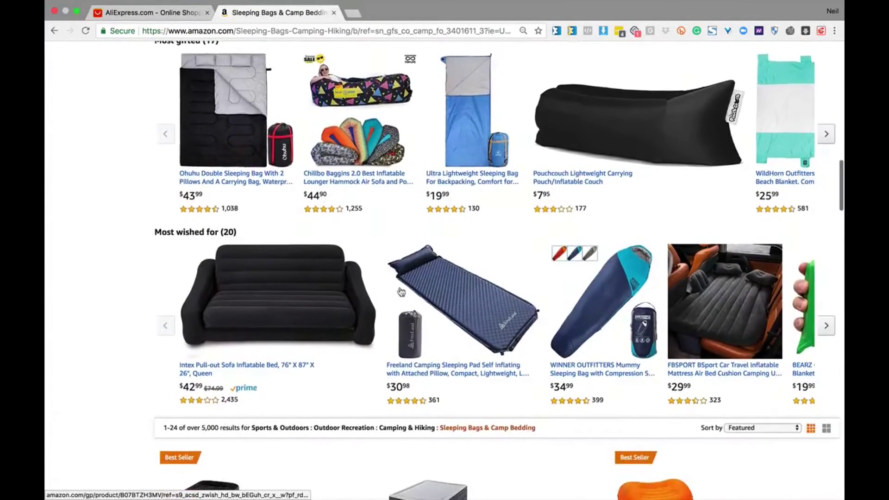
scroll(518, 273, "up", 3)
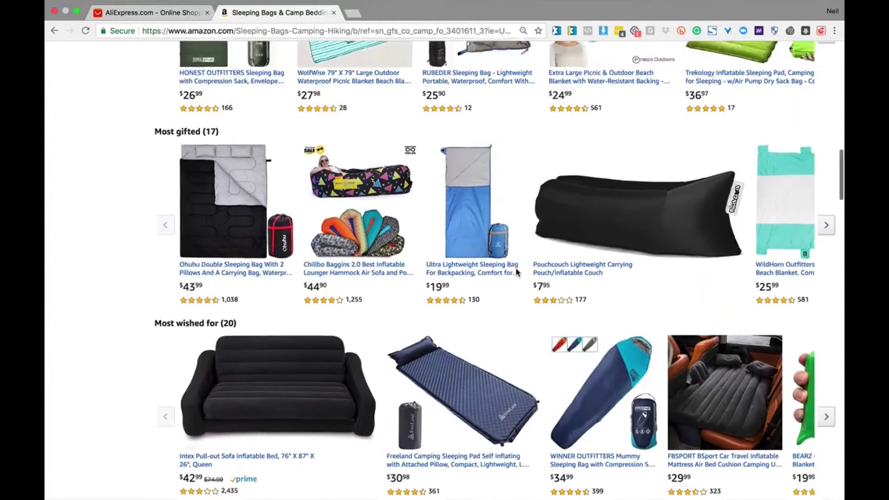
scroll(517, 273, "down", 2)
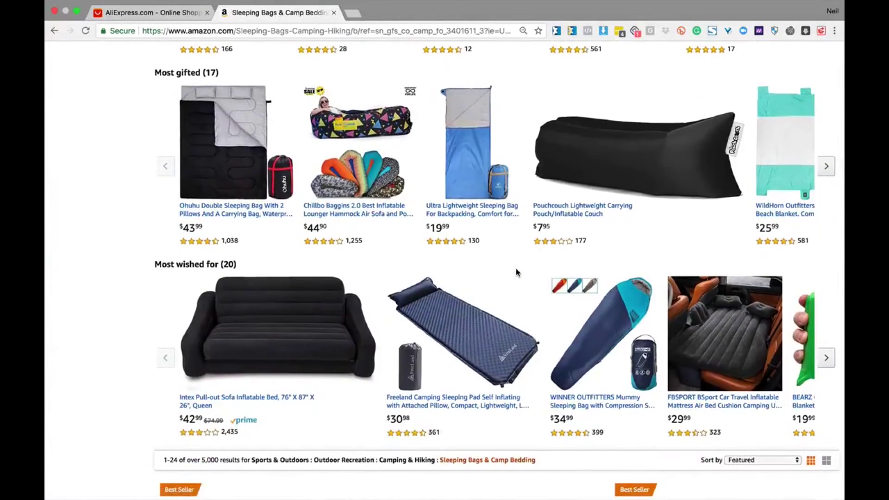
scroll(516, 270, "up", 12)
scroll(515, 268, "down", 2)
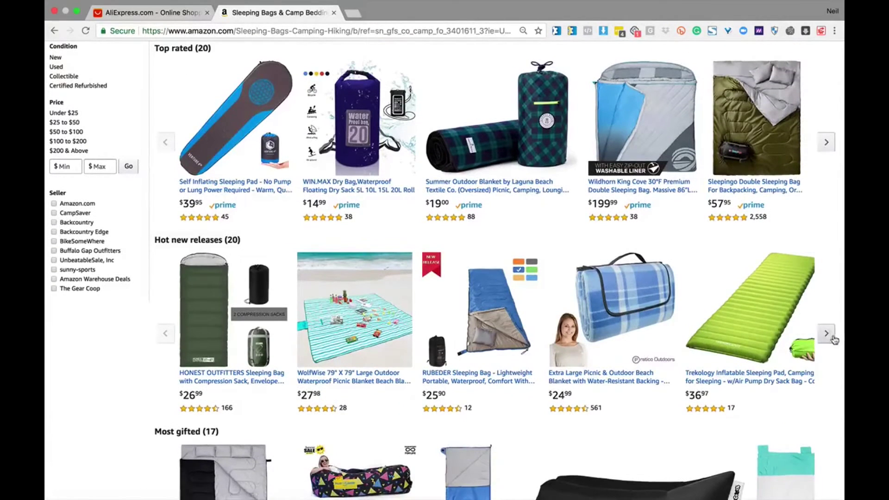
left_click(827, 335)
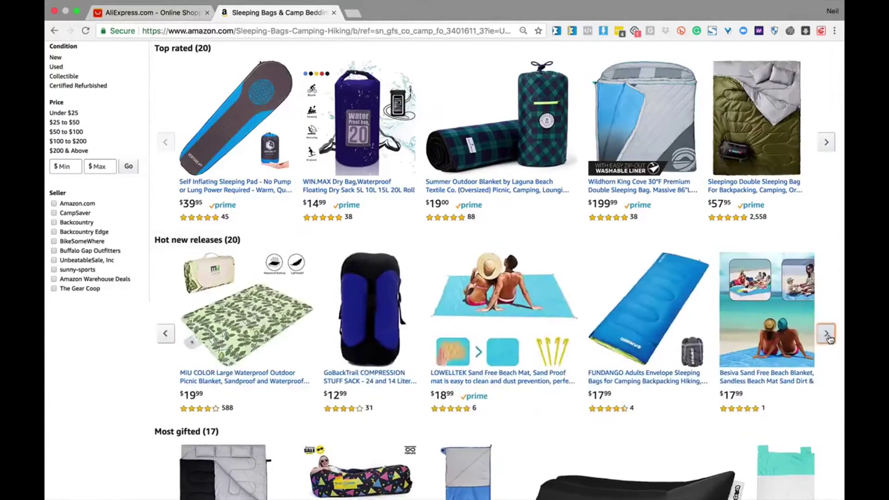
left_click(828, 335)
left_click(828, 335)
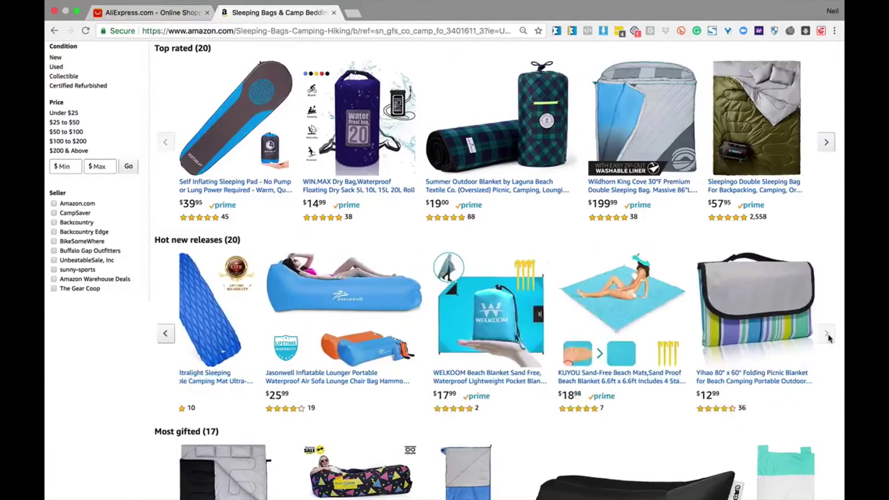
Step: Advance the Best Sellers carousel four sets to browse more camping items
scroll(266, 303, "up", 5)
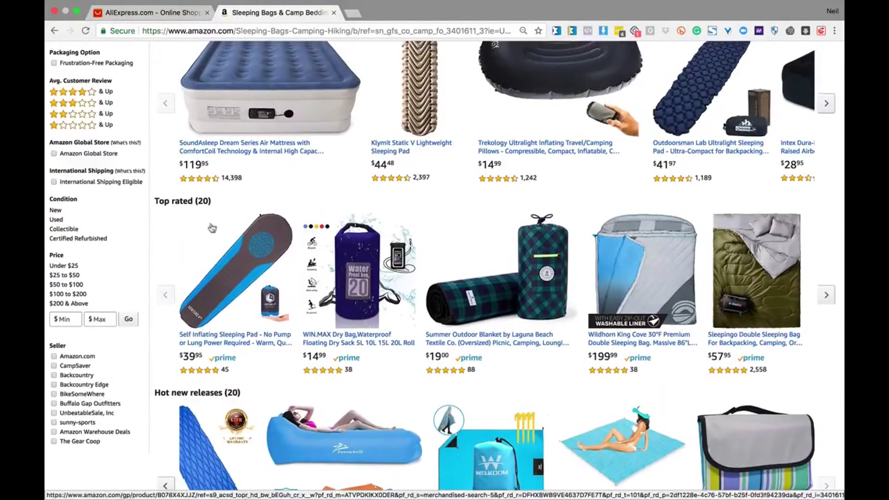
scroll(232, 227, "up", 3)
scroll(240, 228, "up", 4)
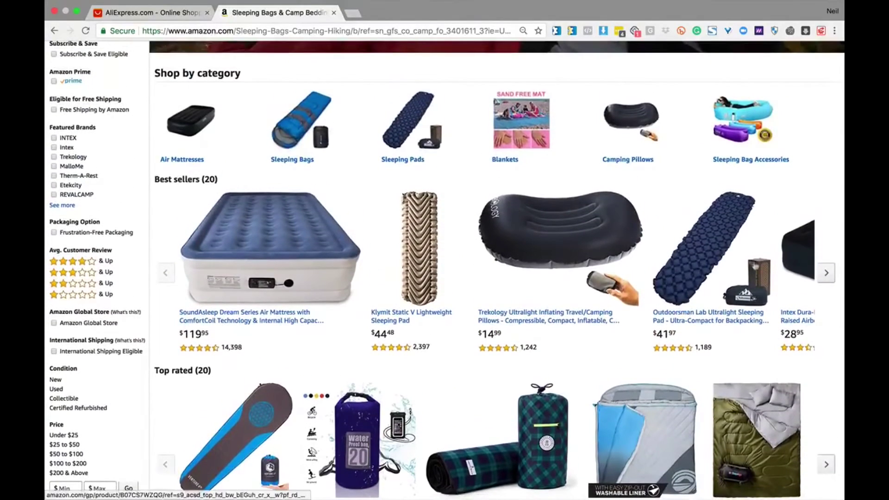
left_click(826, 274)
left_click(826, 274)
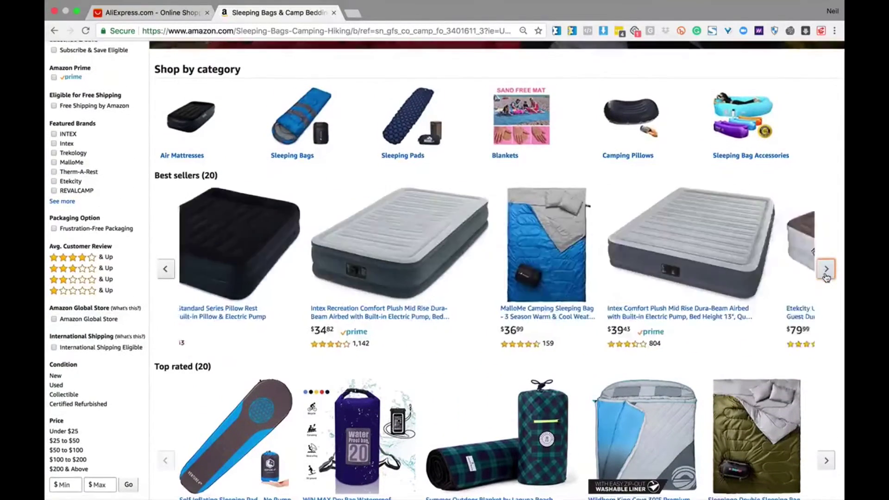
scroll(826, 278, "down", 1)
left_click(826, 267)
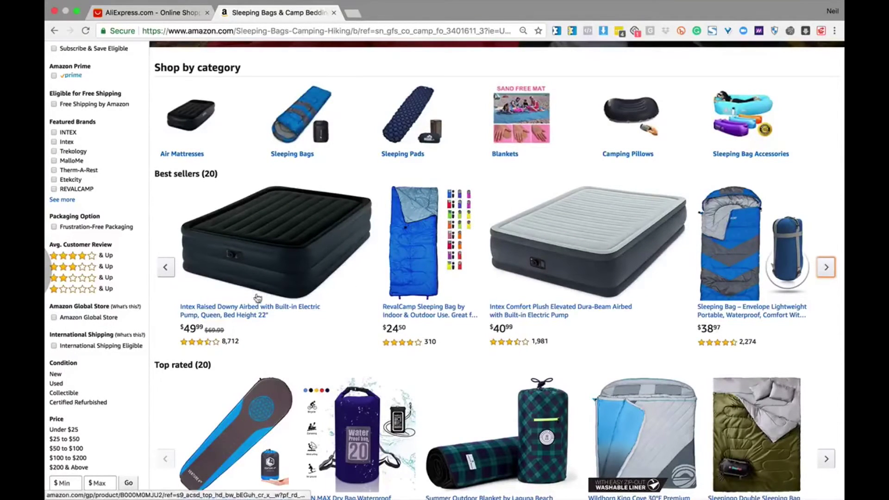
left_click(826, 268)
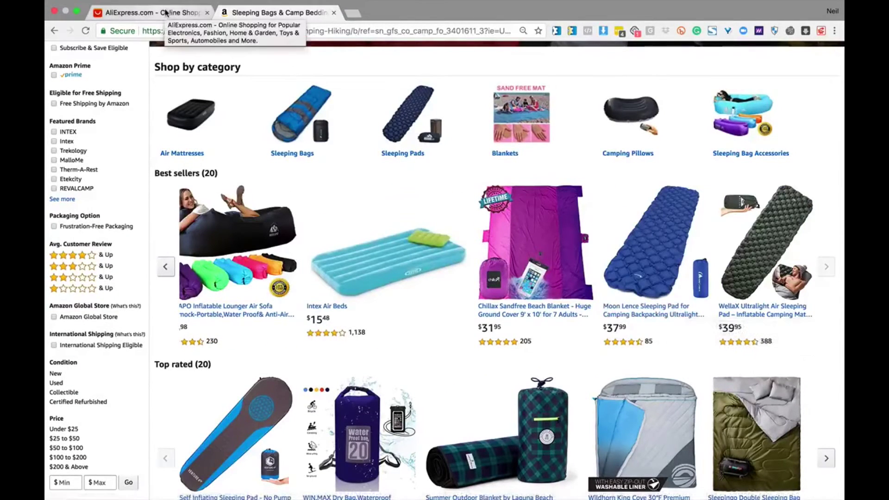
Step: Open the $37.99 Moon Lence sleeping pad and copy its full product title
left_click(633, 306)
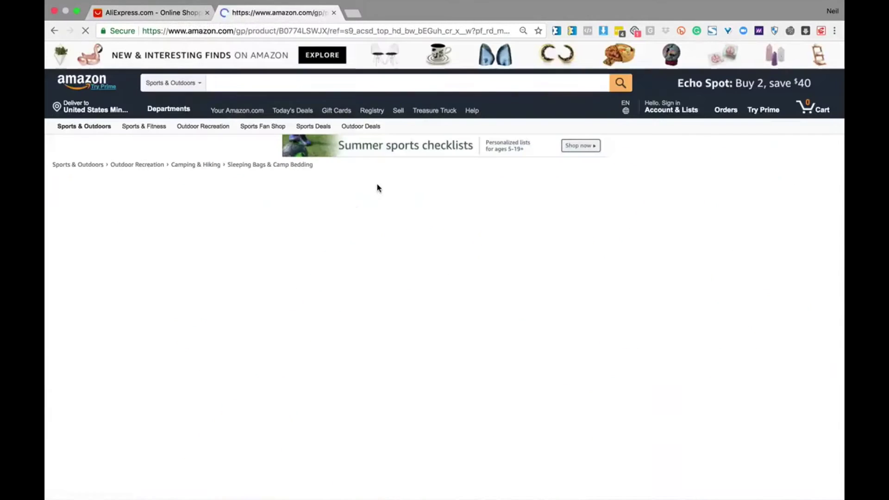
left_click_drag(458, 191, 579, 234)
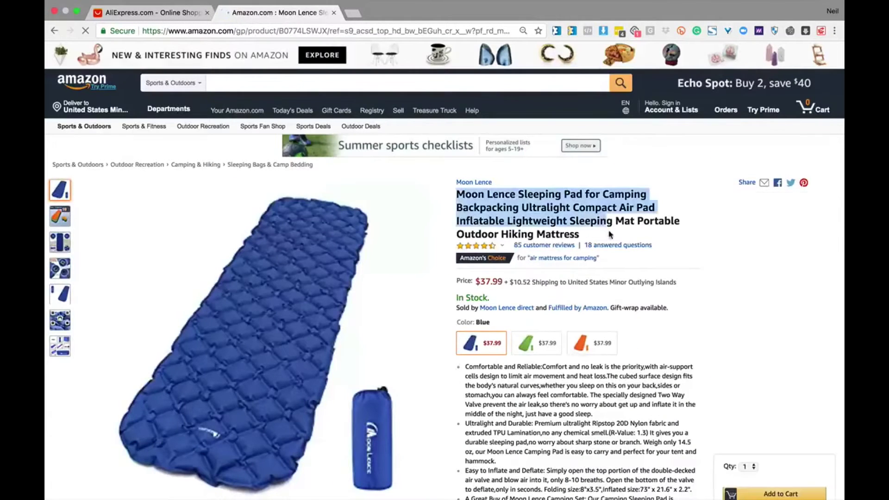
right_click(582, 222)
left_click(521, 239)
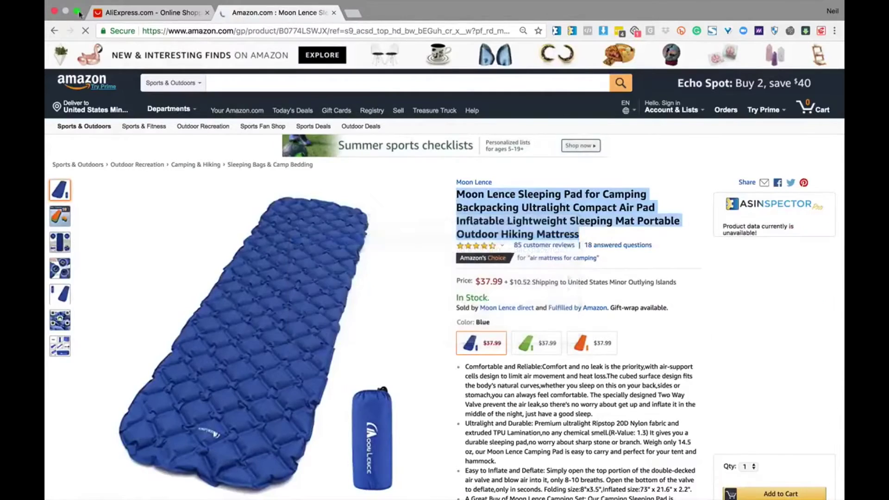
left_click(152, 13)
Step: Search AliExpress for the pasted full Moon Lence title, which returns no matches
left_click(307, 130)
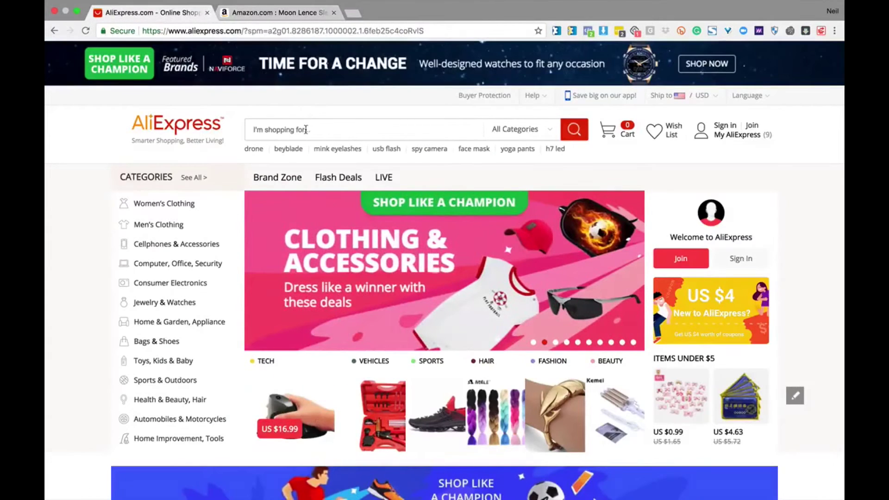
left_click(305, 130)
key("ctrl+v")
key("Return")
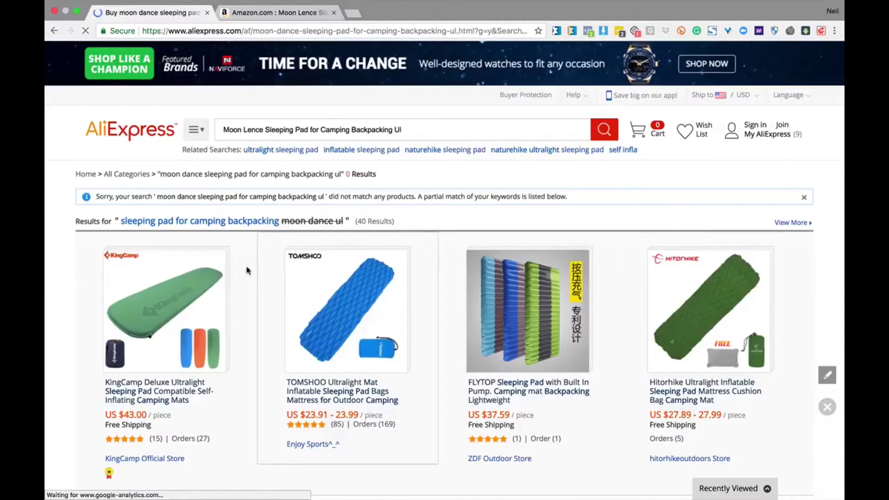
left_click(259, 13)
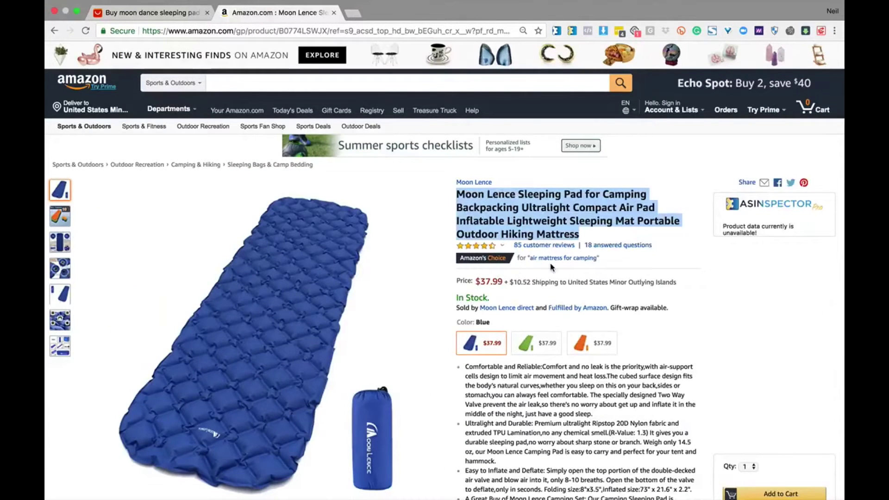
key("ctrl+Tab")
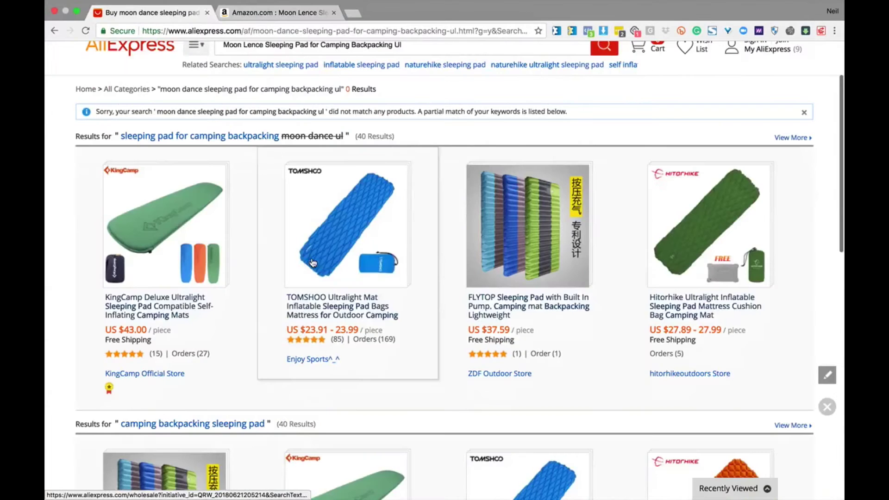
left_click(265, 13)
left_click(210, 17)
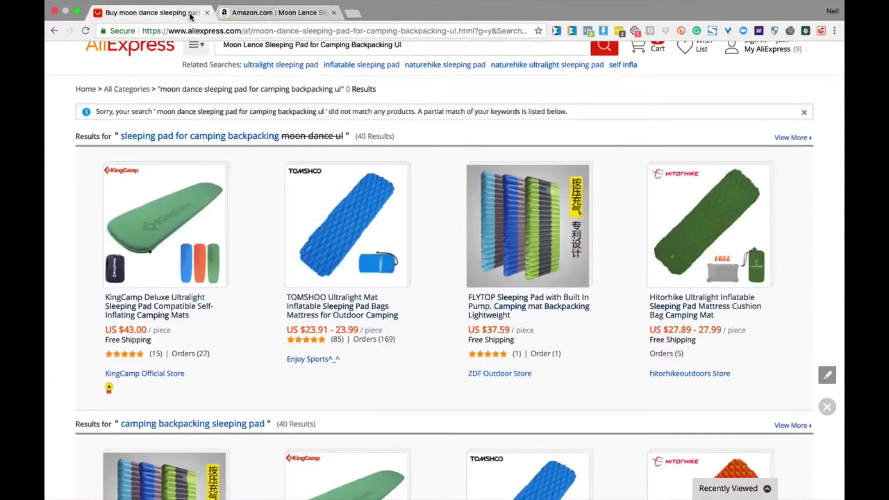
scroll(351, 214, "down", 4)
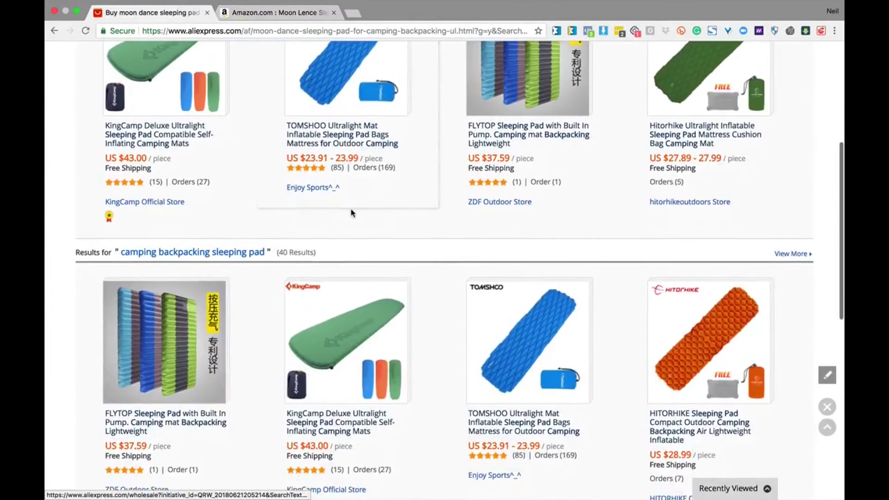
scroll(351, 214, "down", 2)
scroll(351, 213, "up", 3)
scroll(351, 213, "up", 5)
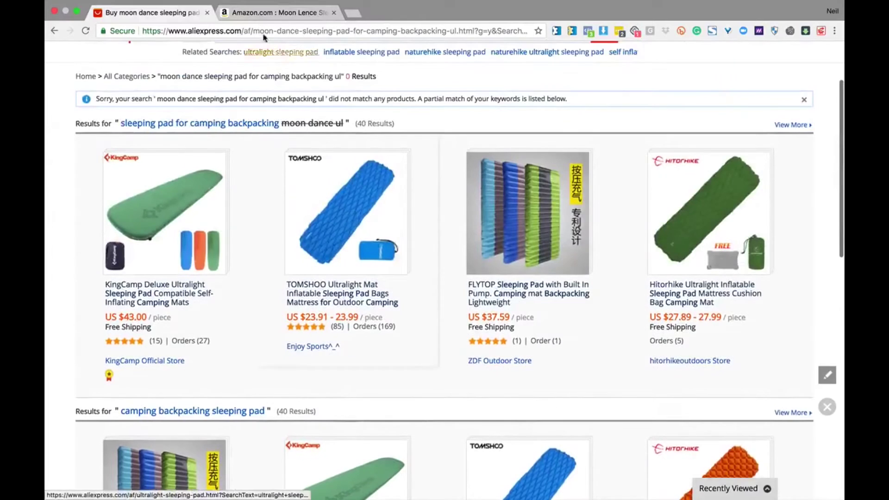
Step: Remove 'Moon Lence' and 'Ul' from the query and search 'Sleeping Pad for Camping Backpacking'
key("ctrl+Tab")
left_click(470, 208)
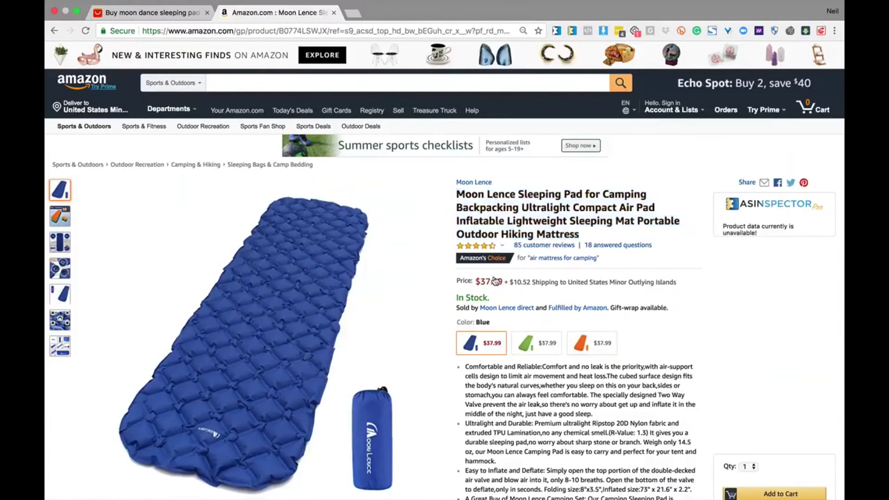
key("ctrl+Tab")
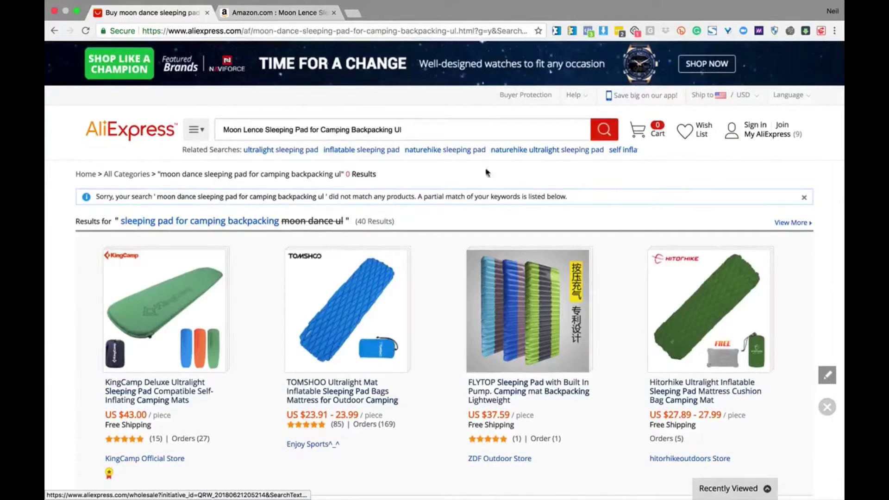
left_click_drag(265, 130, 186, 131)
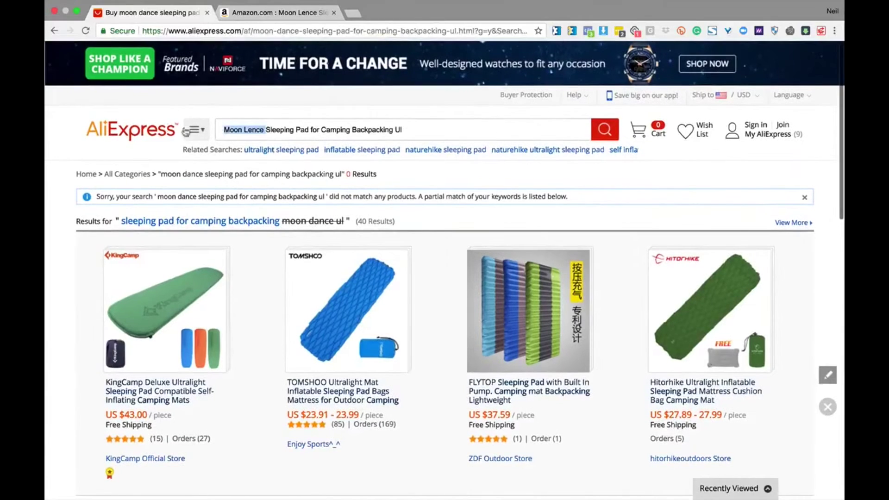
key("BackSpace")
double_click(375, 131)
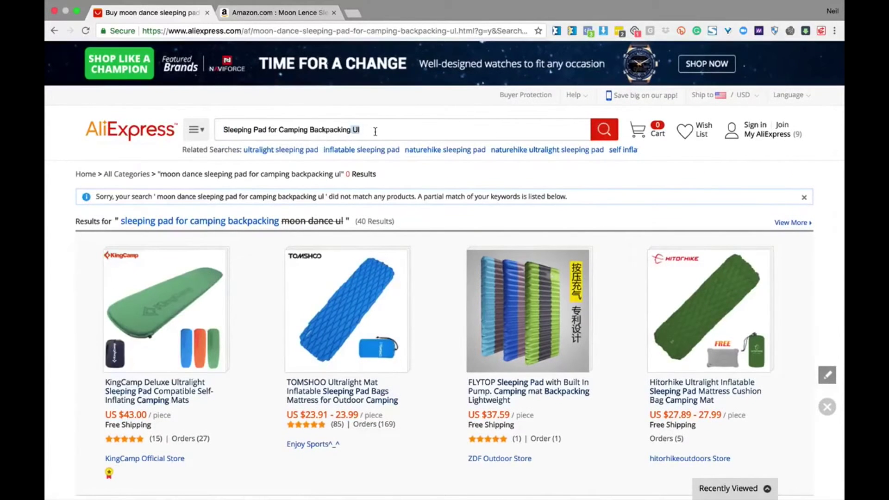
key("Return")
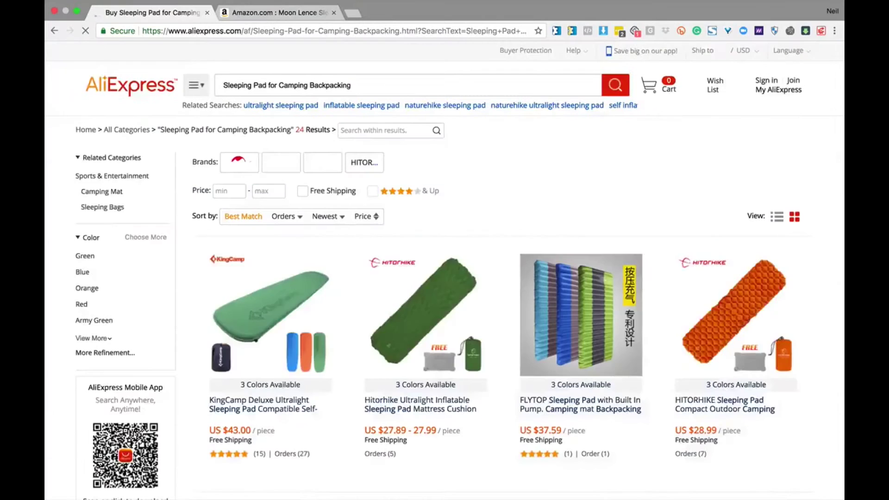
Step: Scroll down the Sleeping Pad for Camping Backpacking table as results load, reaching 19 of 24
scroll(390, 283, "down", 2)
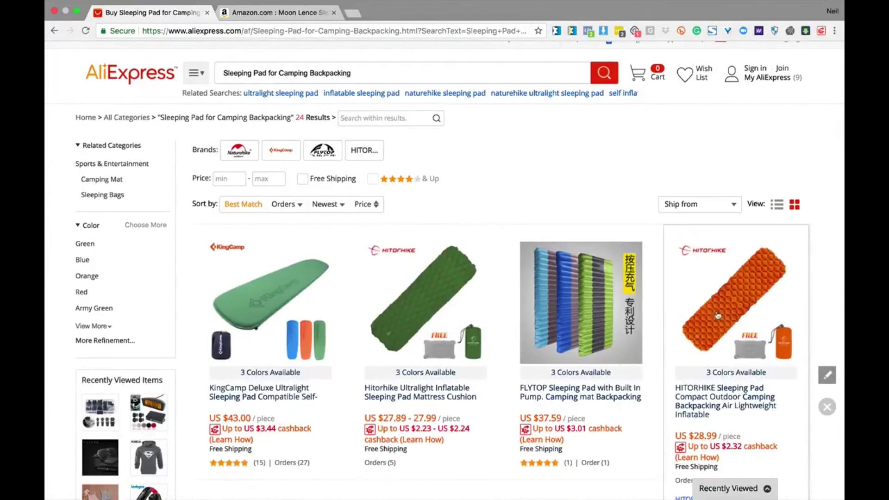
scroll(626, 314, "down", 8)
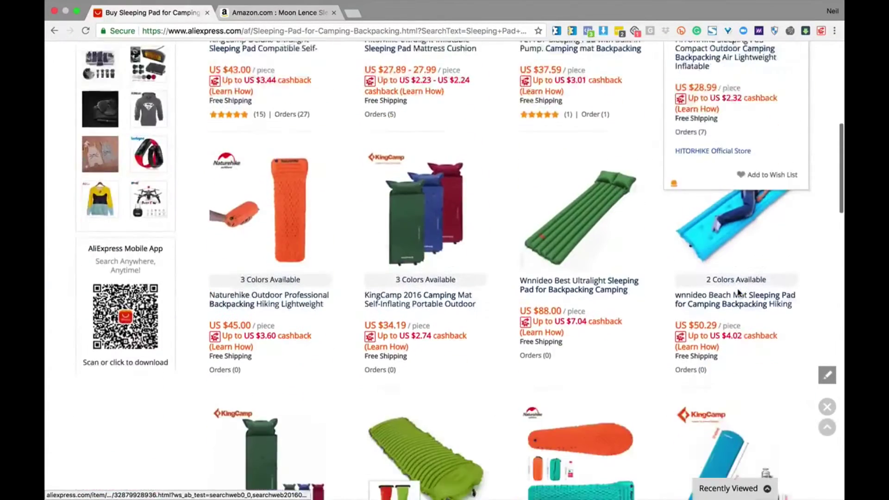
scroll(523, 200, "down", 9)
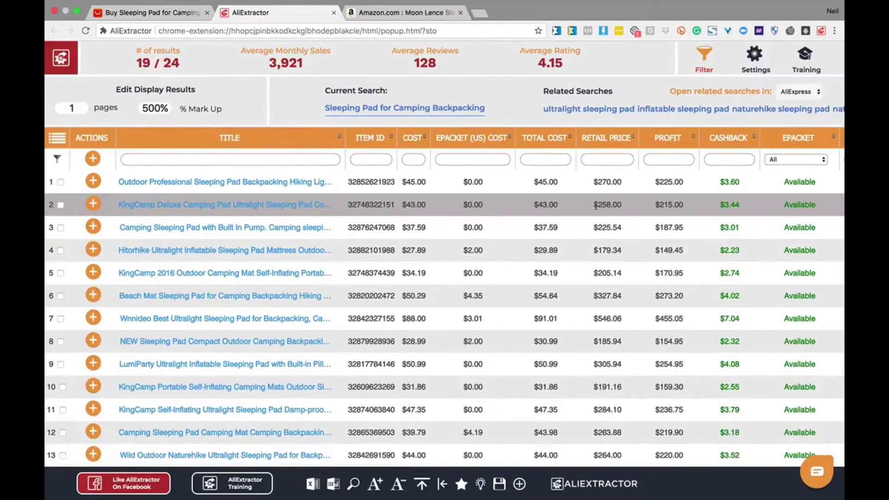
Step: Leave the Amazon Moon Lence page for Sleeping Bags & Camp Bedding, then reopen the sleeping pad table
left_click(401, 13)
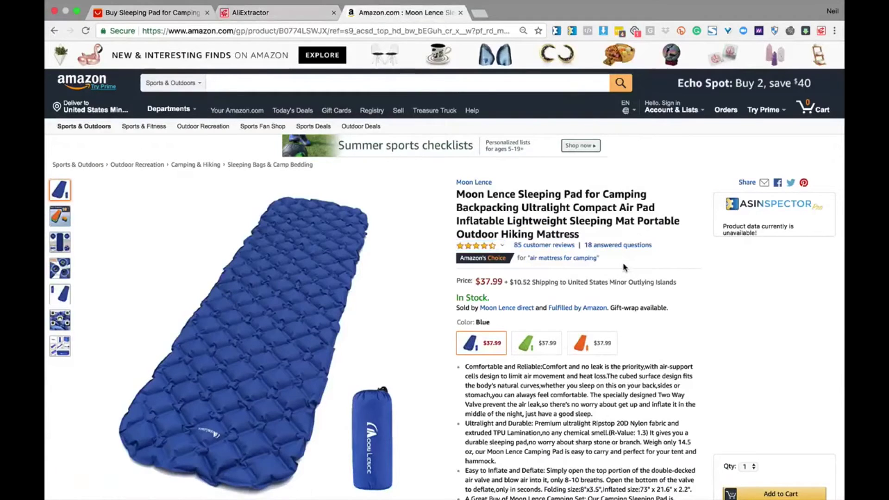
scroll(520, 249, "down", 5)
scroll(521, 248, "down", 3)
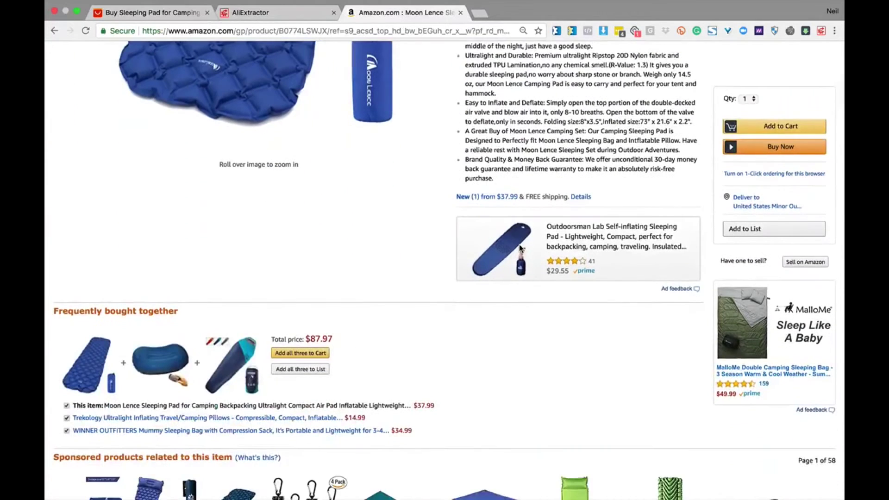
key("super+bracketleft")
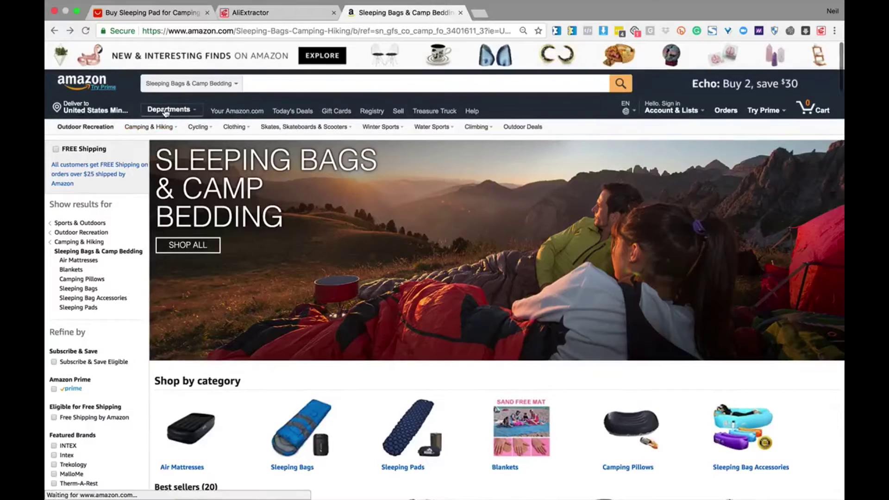
left_click(174, 17)
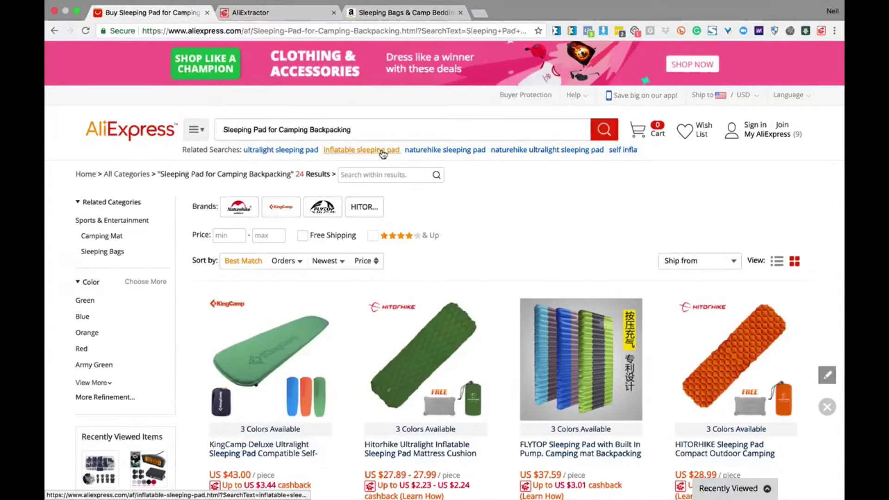
left_click(288, 12)
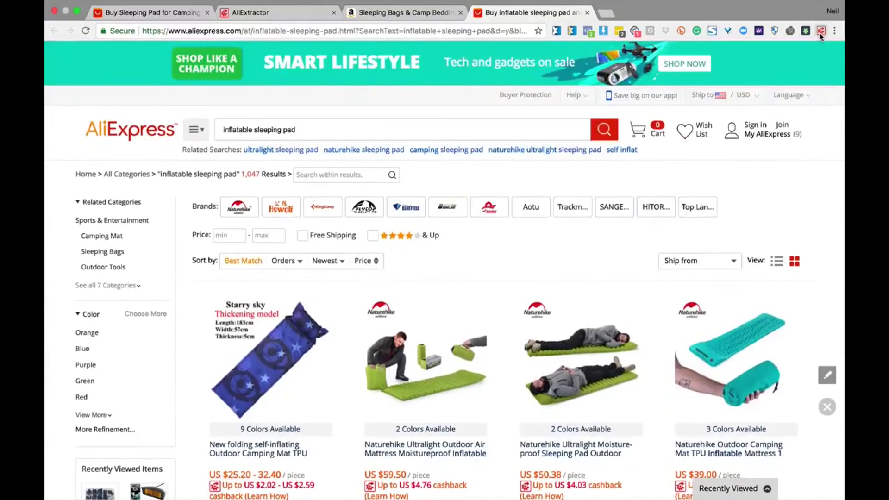
Step: Extract the 'inflatable sleeping pad' results into a new AliExtractor table, then return to Amazon
left_click(819, 32)
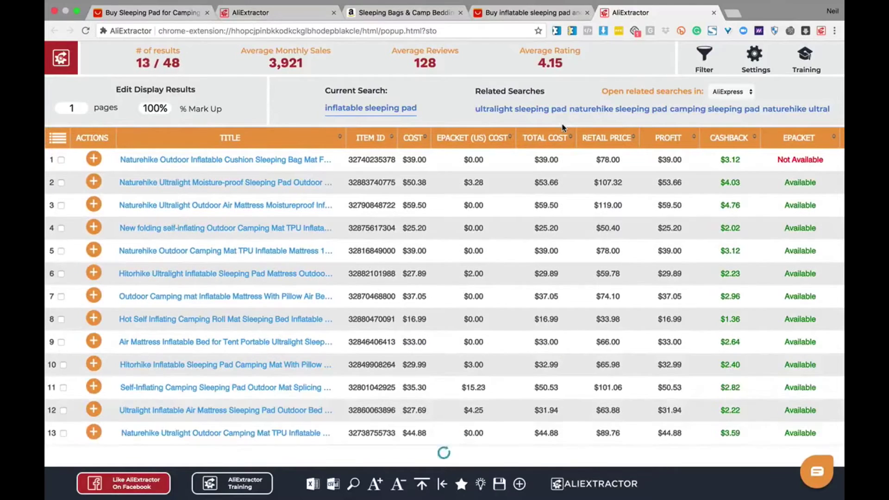
scroll(551, 179, "right", 2)
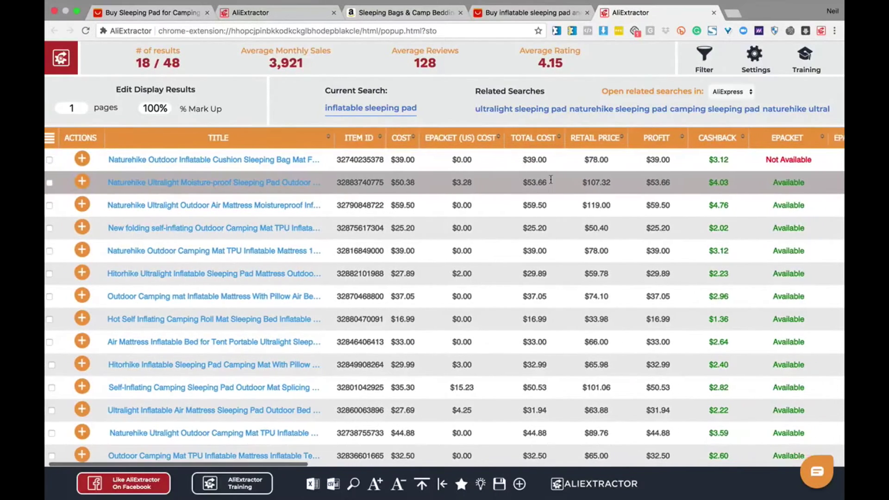
scroll(551, 179, "right", 3)
left_click(357, 13)
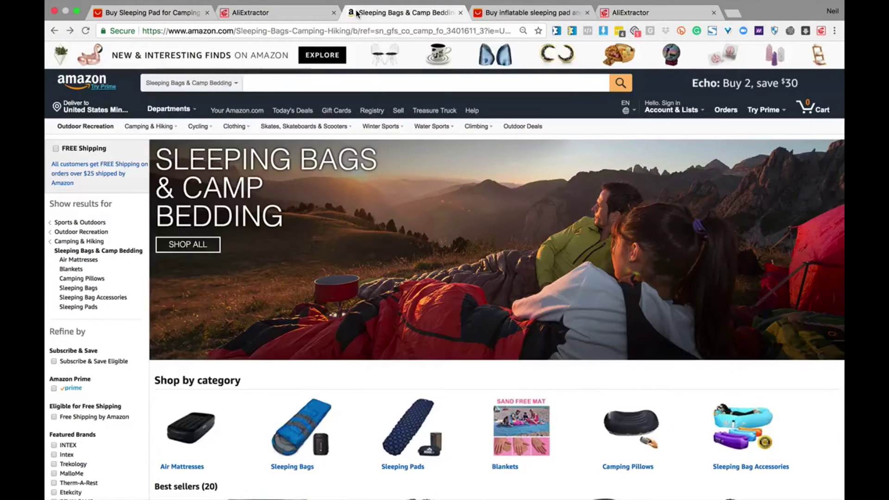
Step: Scroll the Amazon Sleeping Bags & Camp Bedding page through its best seller and top rated rows
scroll(335, 226, "down", 12)
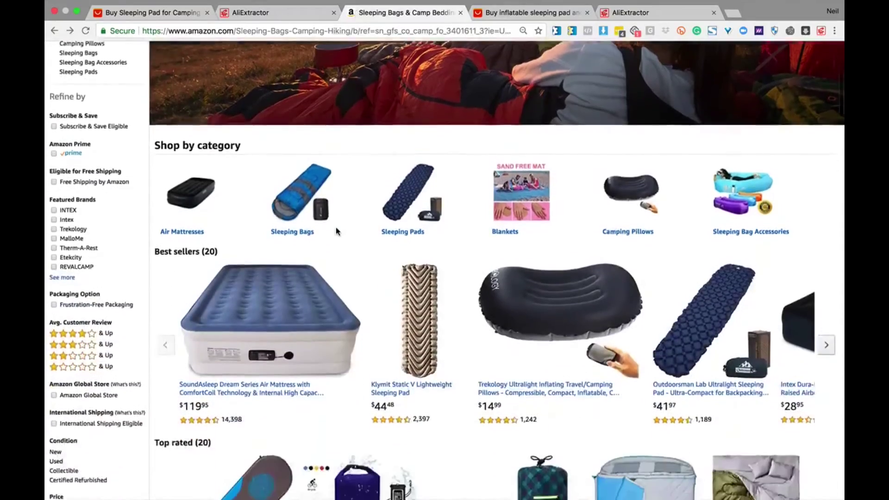
scroll(335, 227, "down", 8)
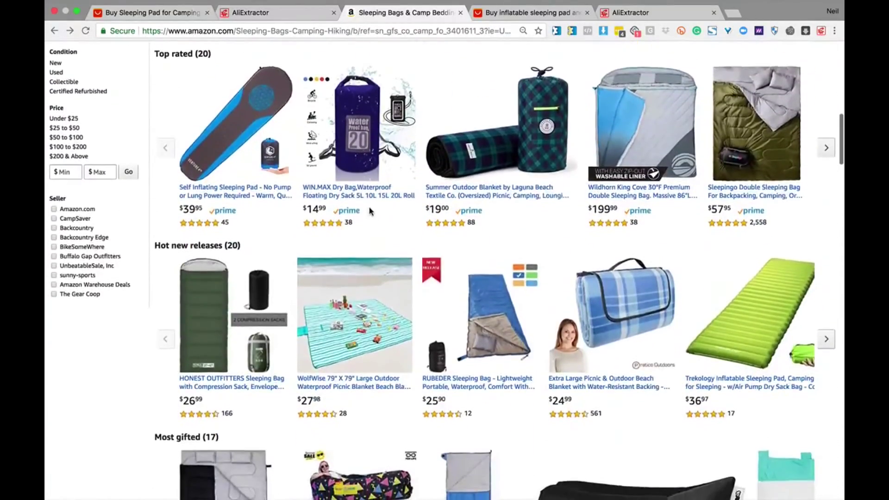
scroll(370, 212, "down", 3)
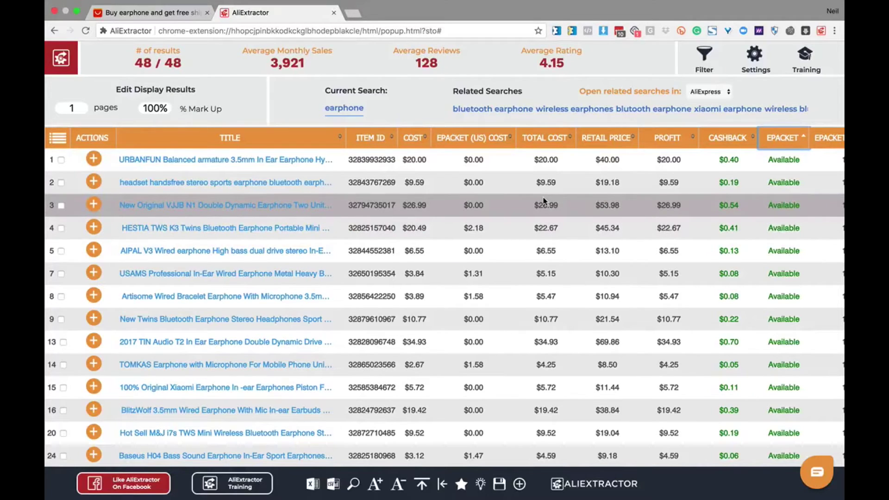
scroll(461, 232, "down", 2)
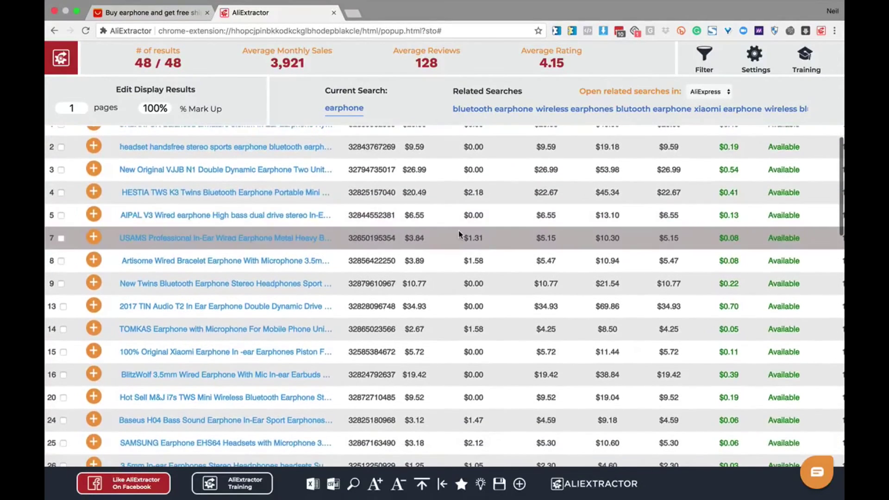
scroll(460, 234, "down", 4)
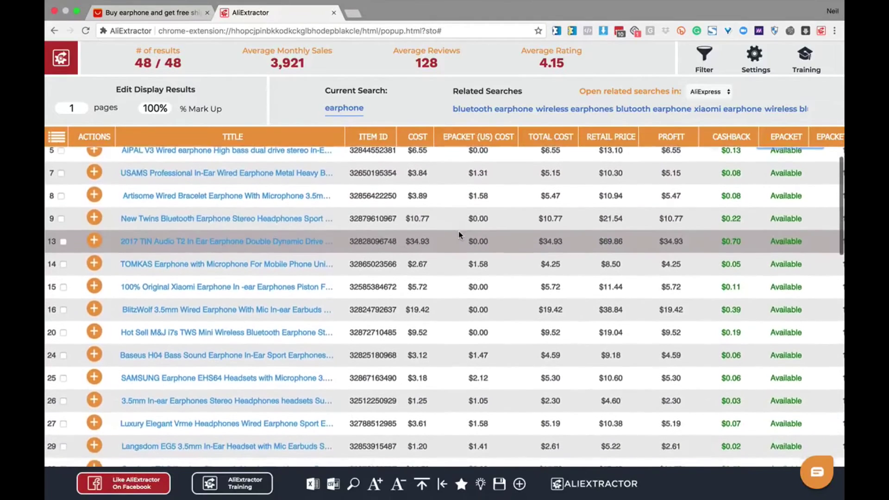
scroll(460, 235, "down", 1)
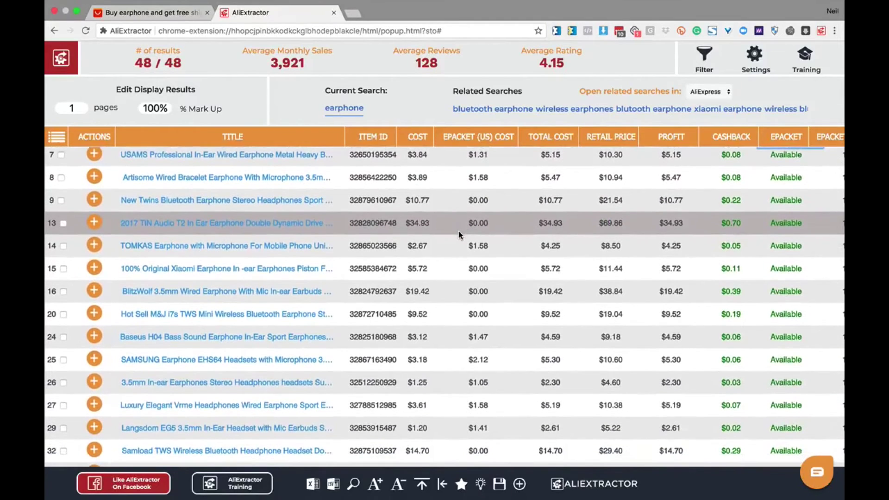
scroll(460, 235, "up", 5)
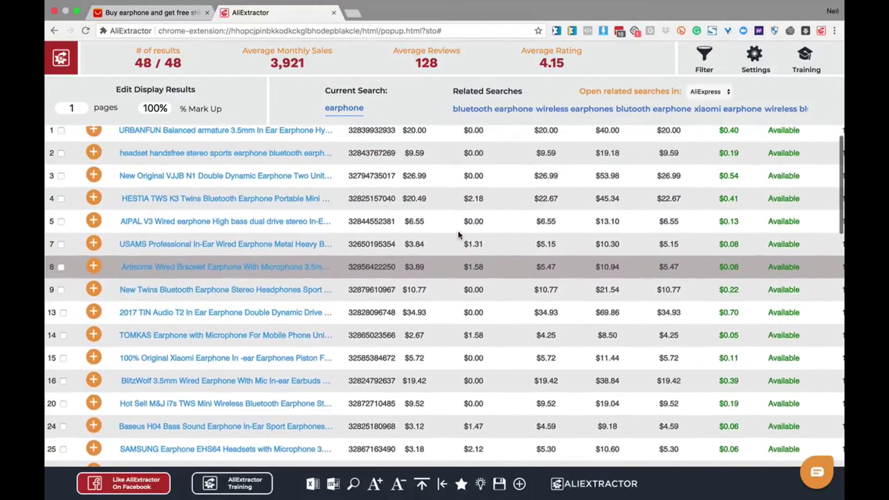
scroll(458, 234, "up", 2)
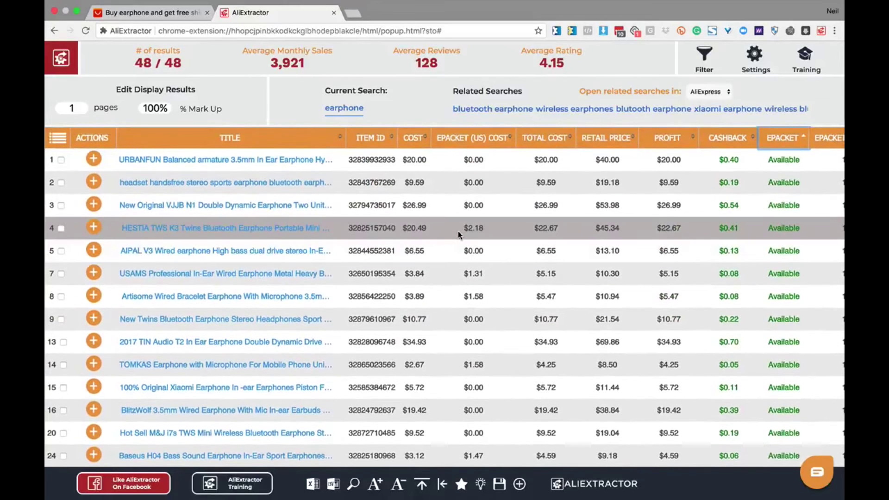
scroll(457, 232, "up", 1)
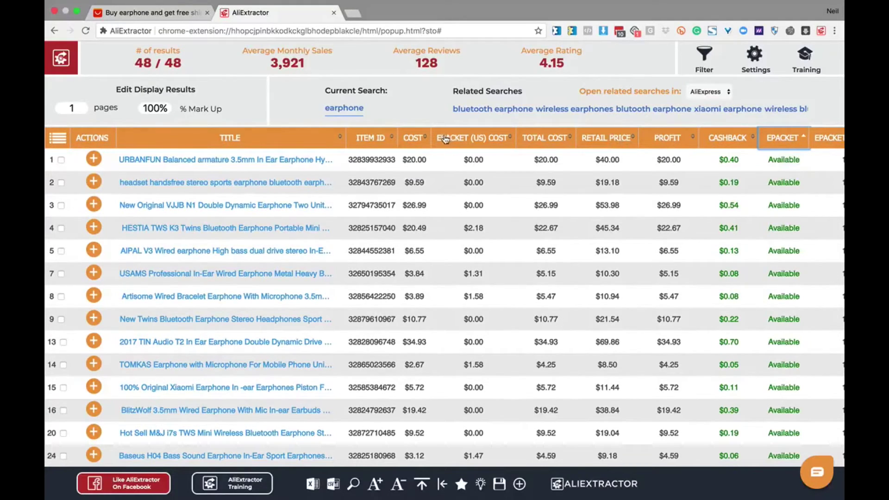
Step: Sort the earphone table by profit, highest first, and set the mark-up to 150%
left_click(471, 140)
left_click(471, 140)
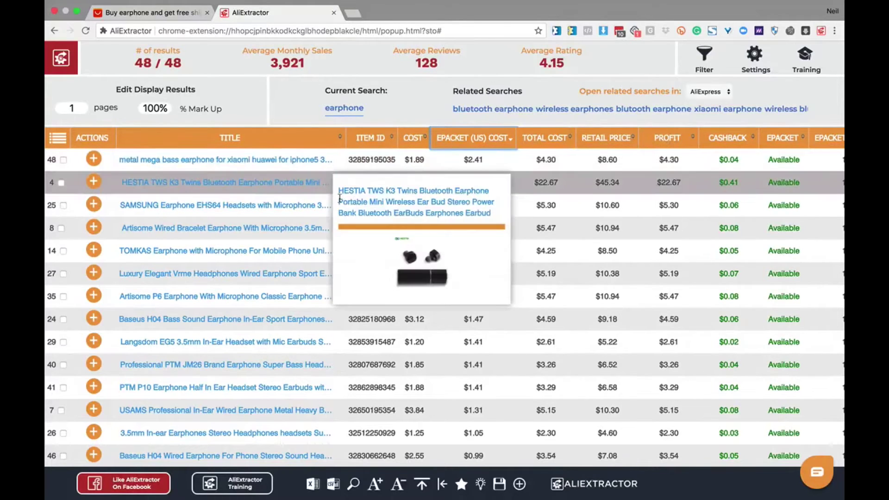
mouse_move(340, 192)
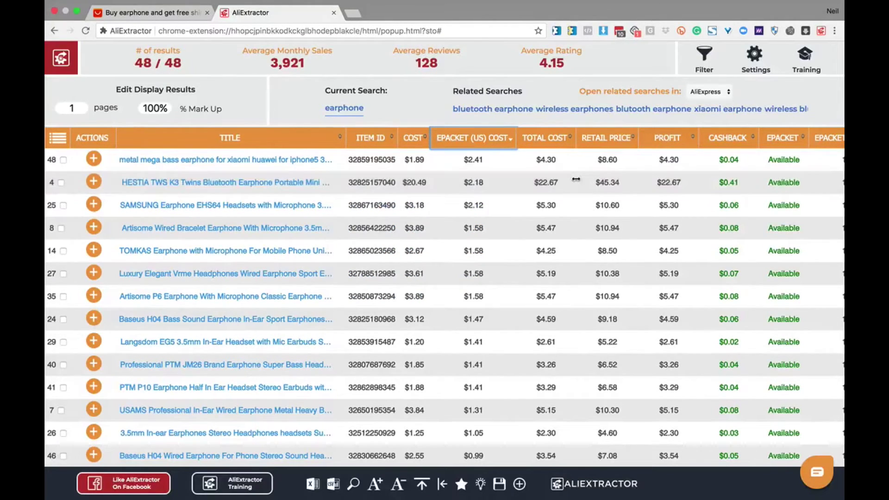
left_click(665, 137)
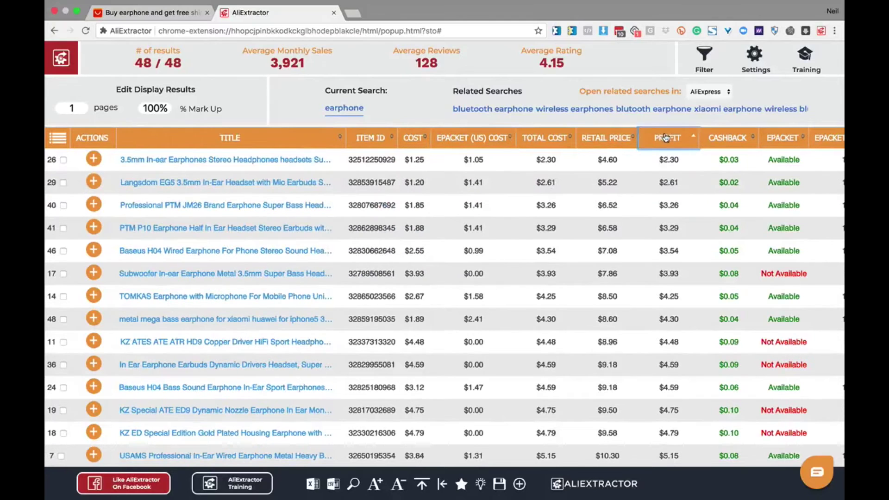
left_click(666, 139)
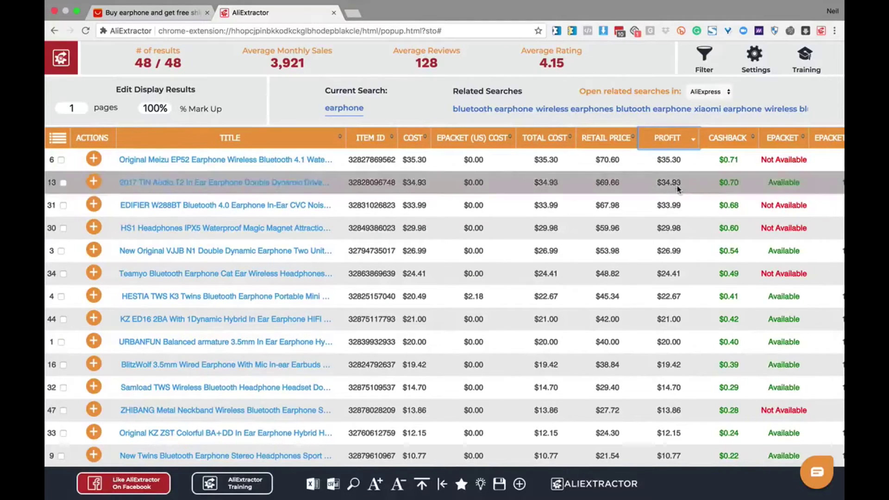
left_click(154, 109)
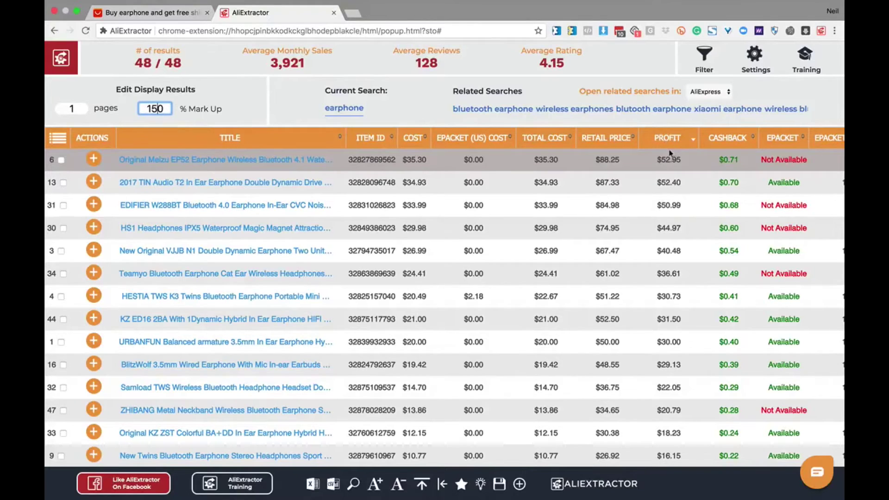
left_click(93, 160)
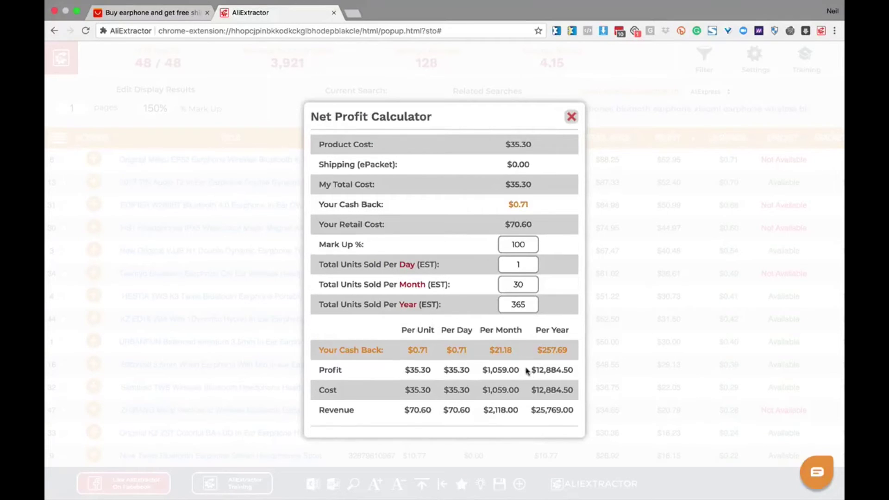
key("Escape")
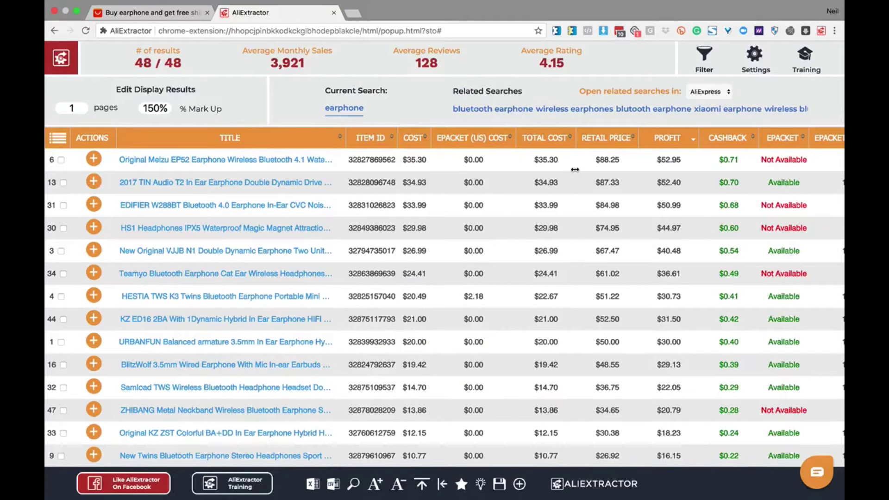
Step: Rank the earphone table by available quantity, largest first, led by 100,710 in stock
scroll(588, 172, "right", 10)
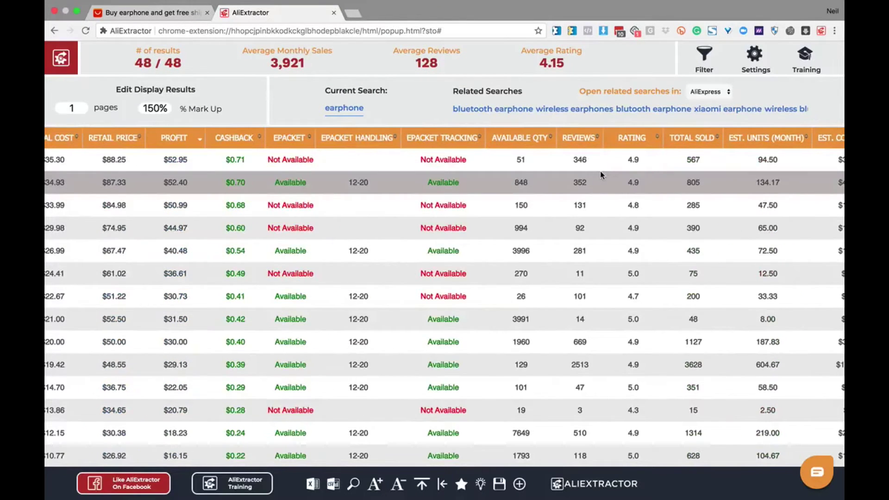
scroll(601, 175, "right", 4)
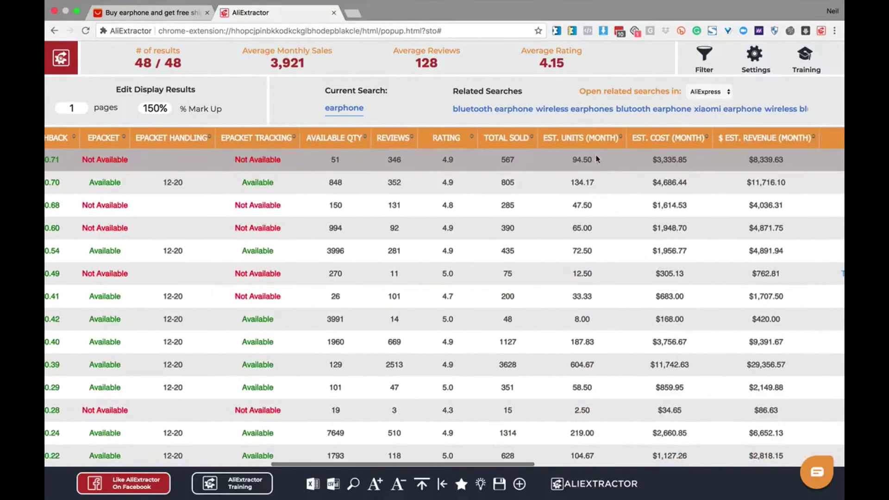
scroll(651, 151, "right", 3)
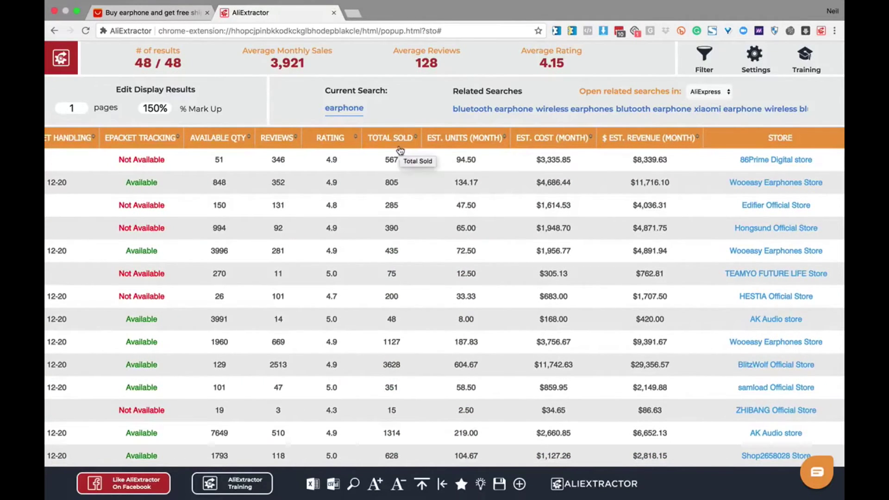
left_click(216, 139)
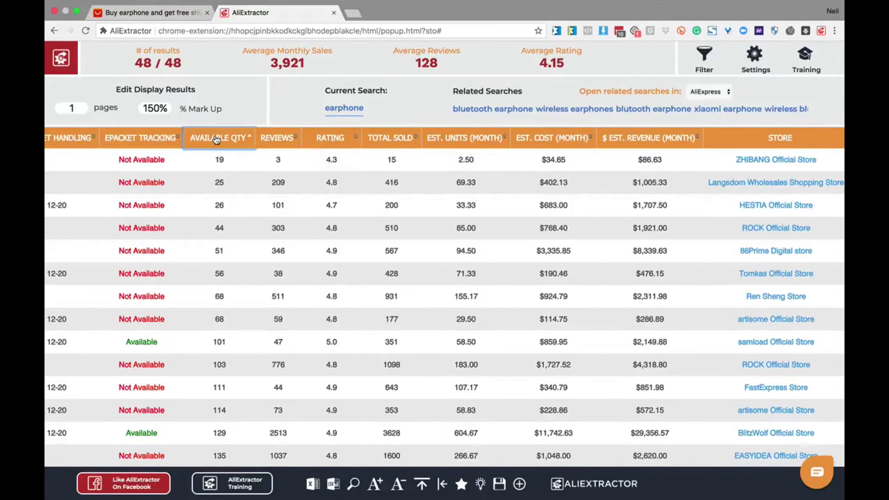
left_click(217, 139)
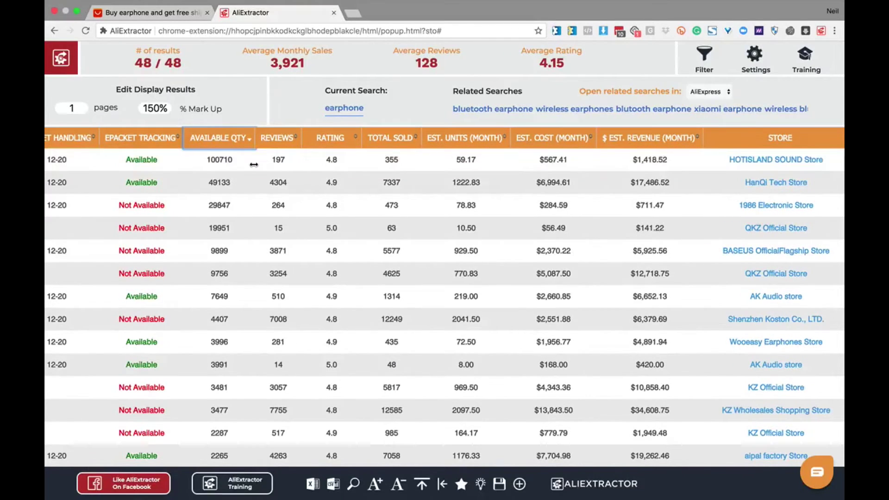
scroll(387, 166, "left", 10)
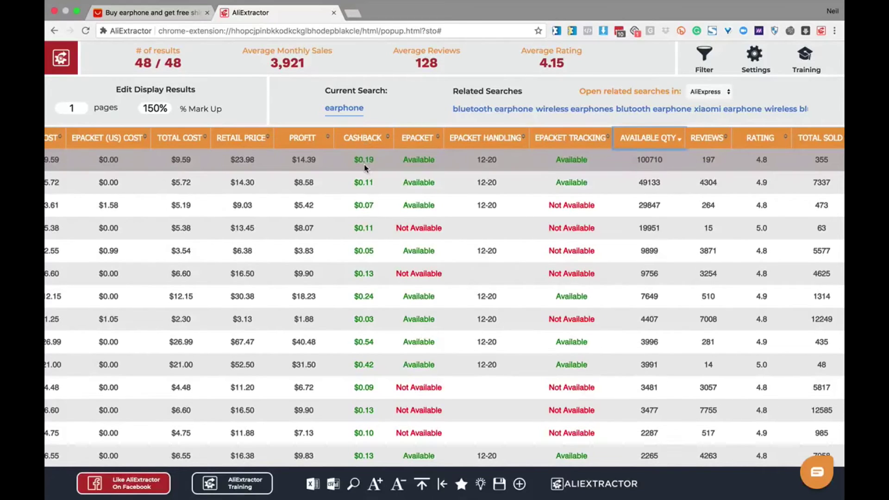
mouse_move(357, 161)
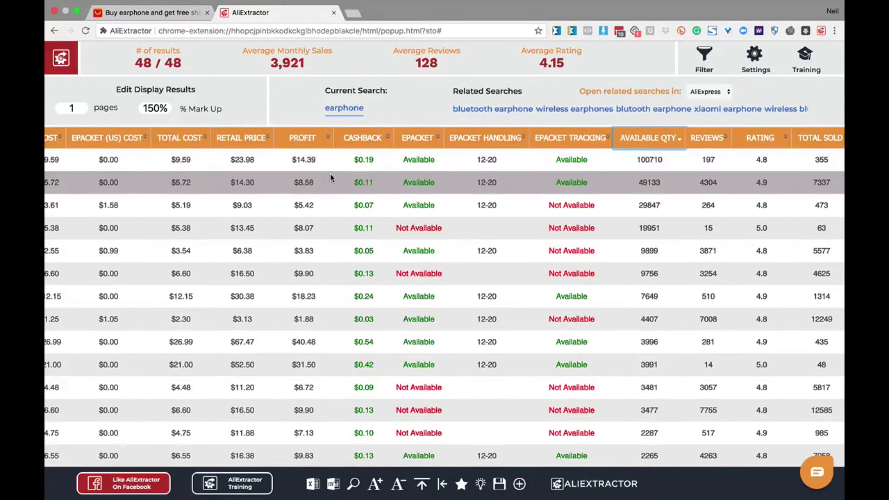
scroll(329, 176, "left", 1)
scroll(329, 178, "left", 8)
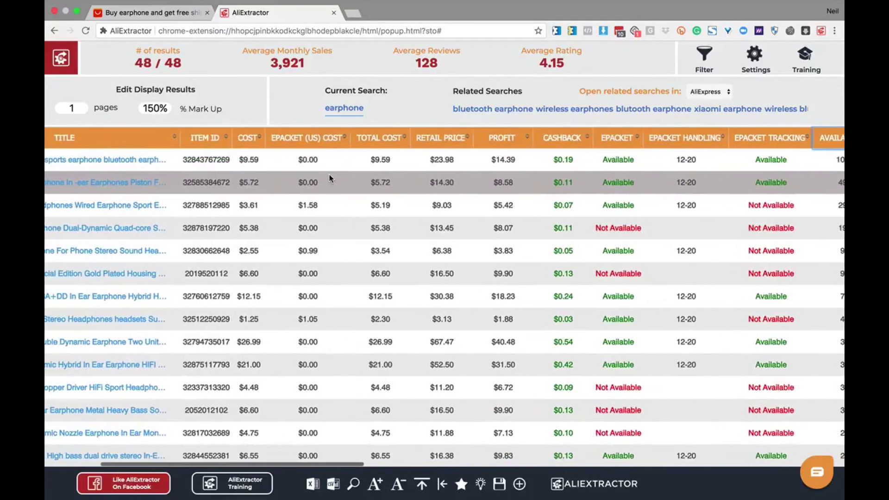
Step: Scroll the earphone results table back to the left
scroll(330, 177, "left", 1)
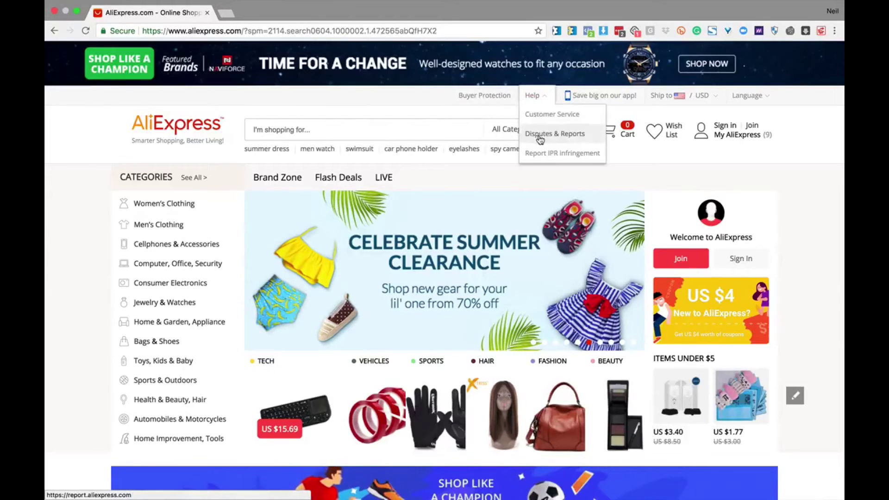
Step: Search AliExpress for 'cake decorating tools'
left_click(316, 134)
type("cake decorating tools")
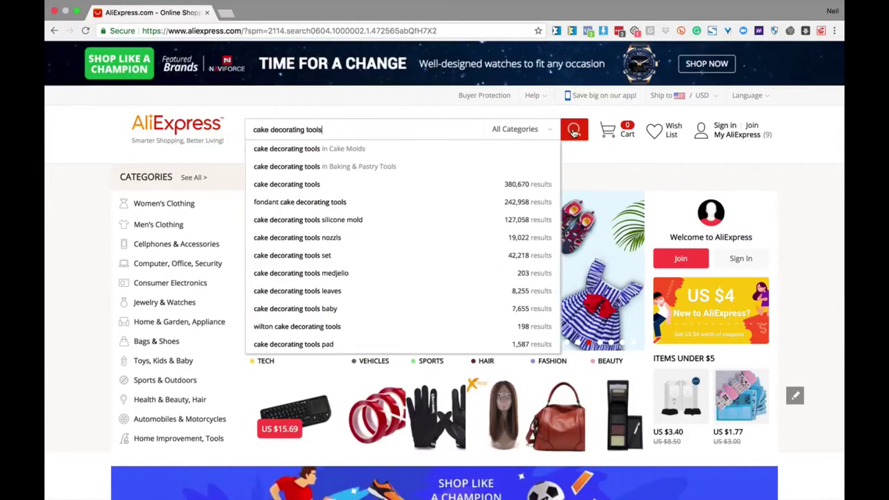
left_click(574, 130)
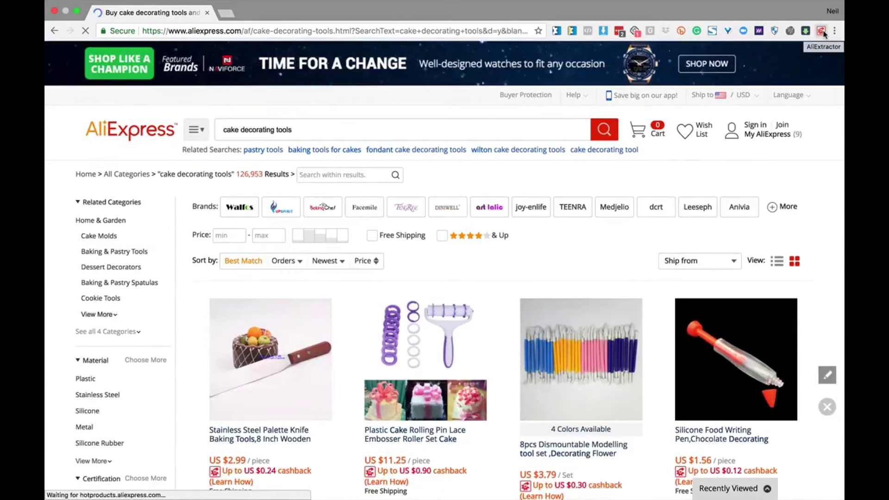
Step: Load the cake decorating results into AliExtractor and open the first product's review download options
left_click(821, 30)
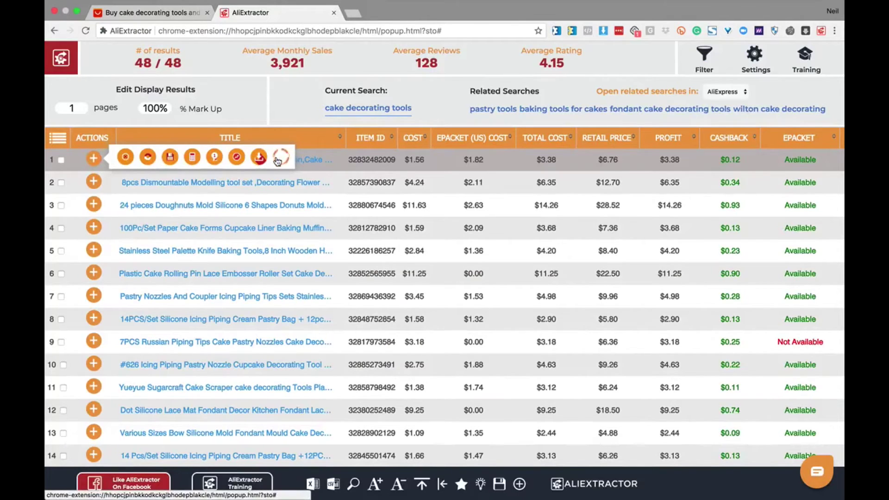
left_click(282, 158)
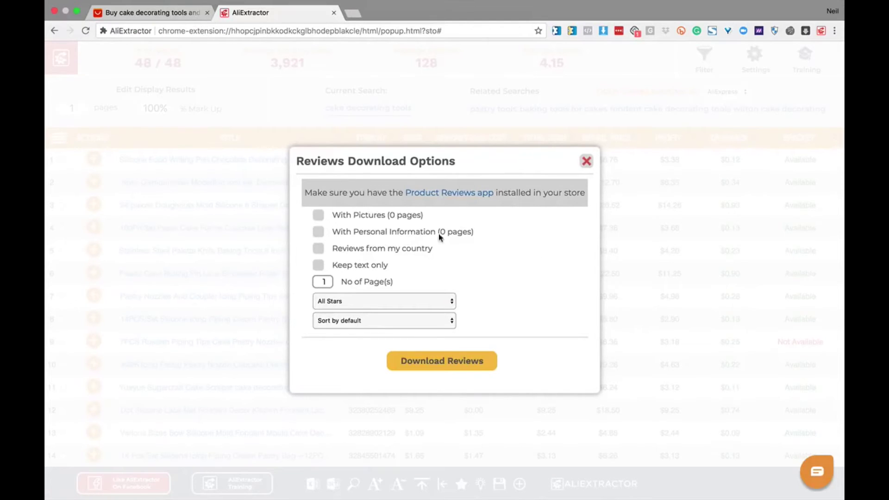
left_click(384, 301)
Step: Download the first cake decorating product's reviews as a CSV file
left_click(444, 368)
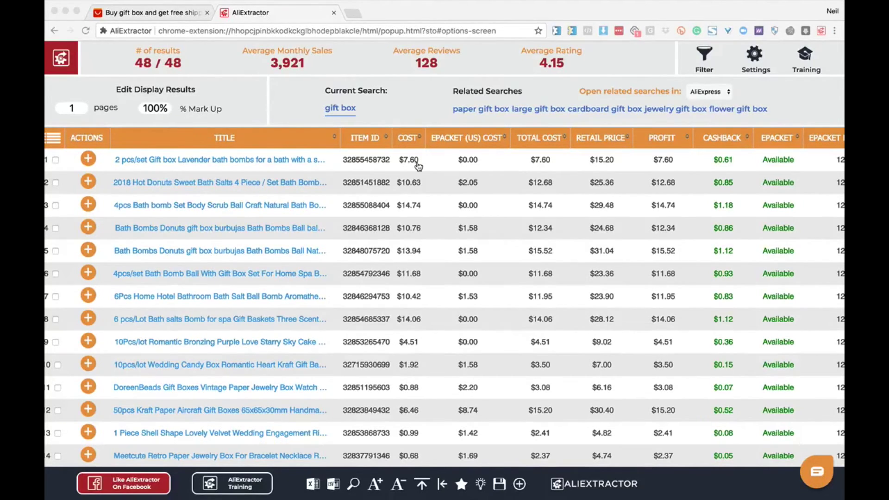
scroll(418, 166, "right", 1)
Step: Sort the gift box table by estimated monthly revenue, highest first
scroll(418, 165, "right", 15)
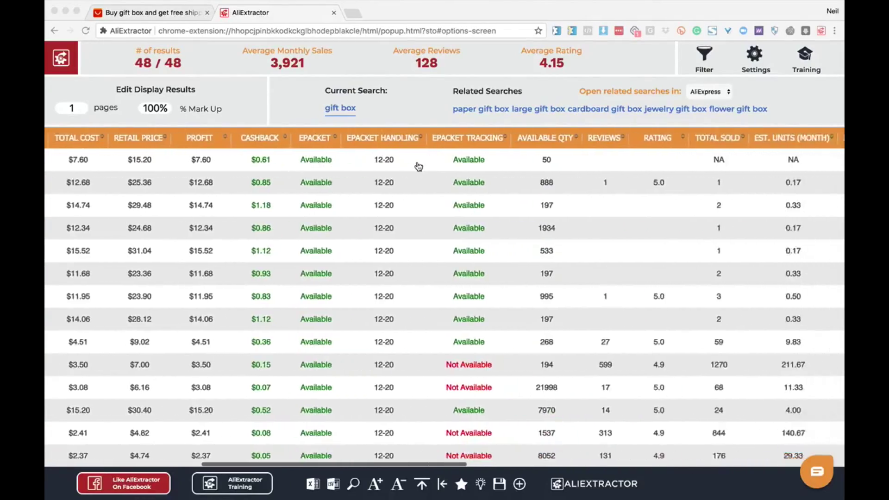
scroll(418, 166, "right", 12)
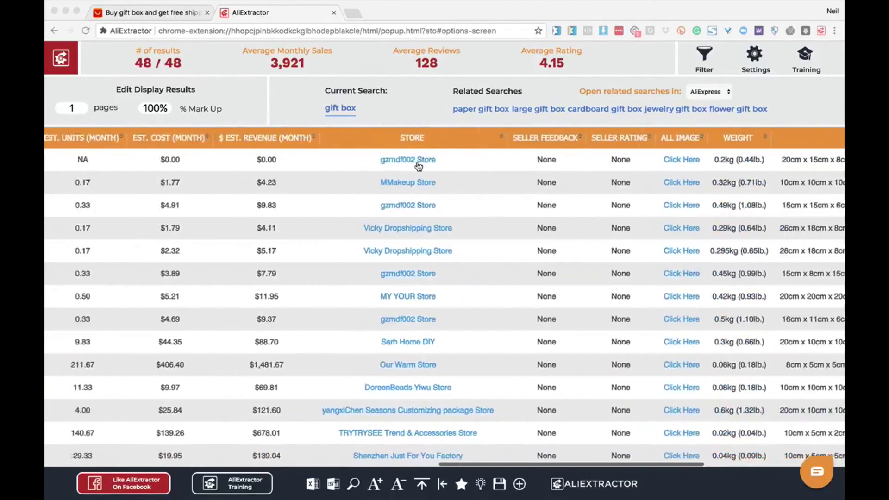
scroll(418, 165, "left", 1)
left_click(525, 145)
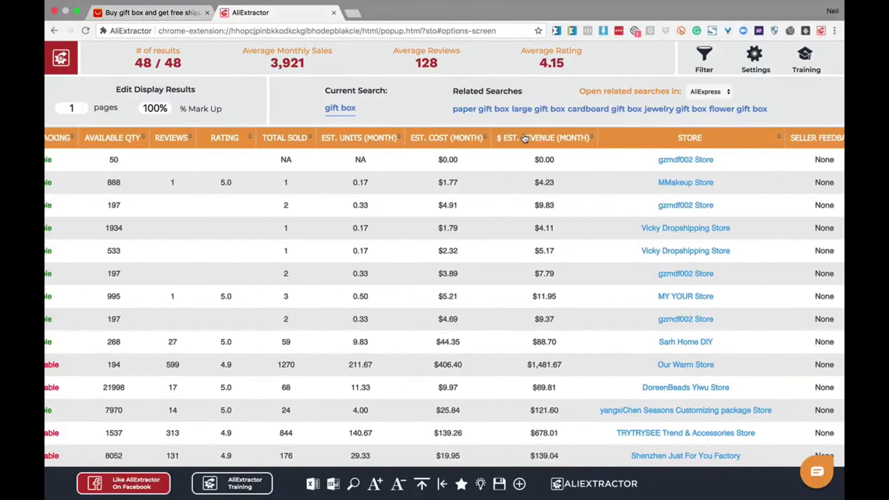
left_click(467, 145)
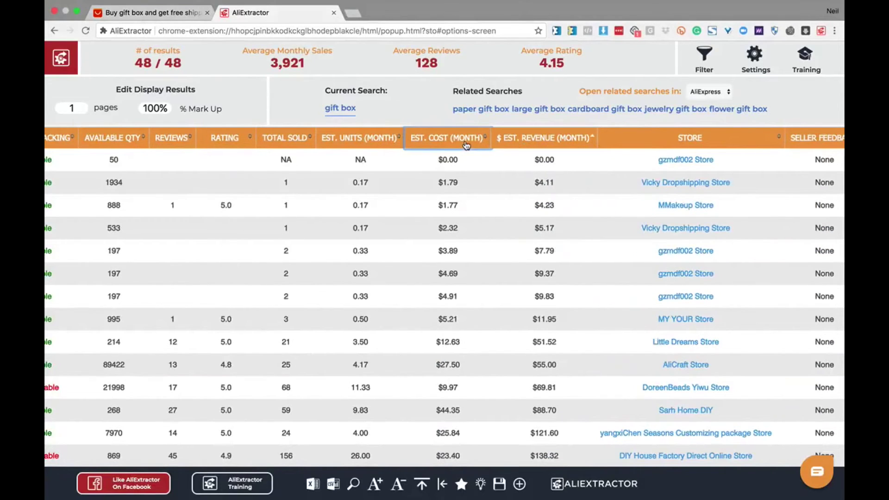
left_click(561, 147)
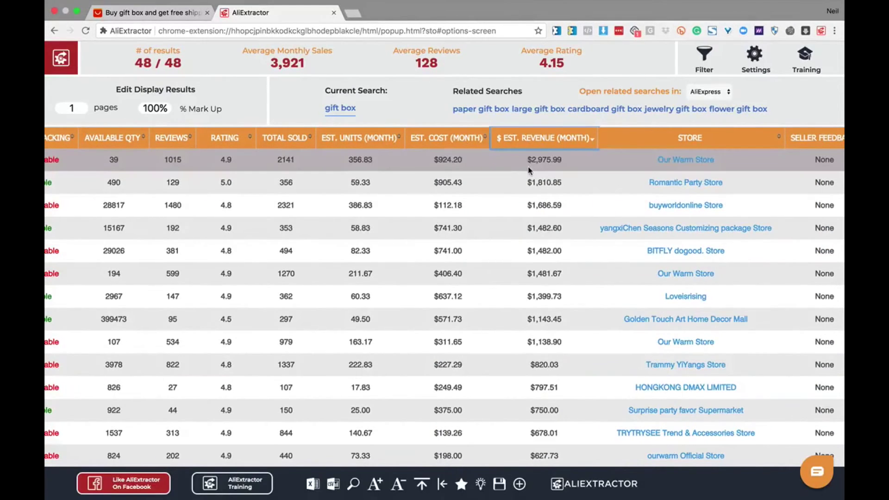
scroll(527, 166, "left", 10)
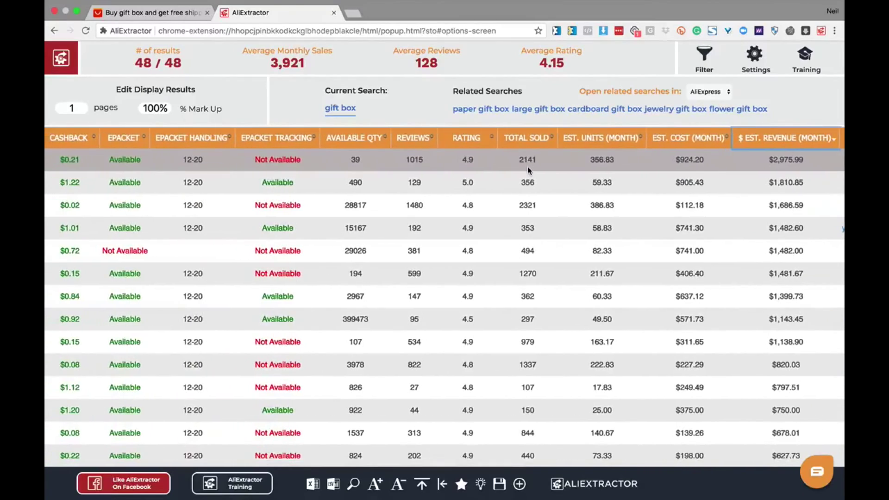
scroll(527, 165, "left", 5)
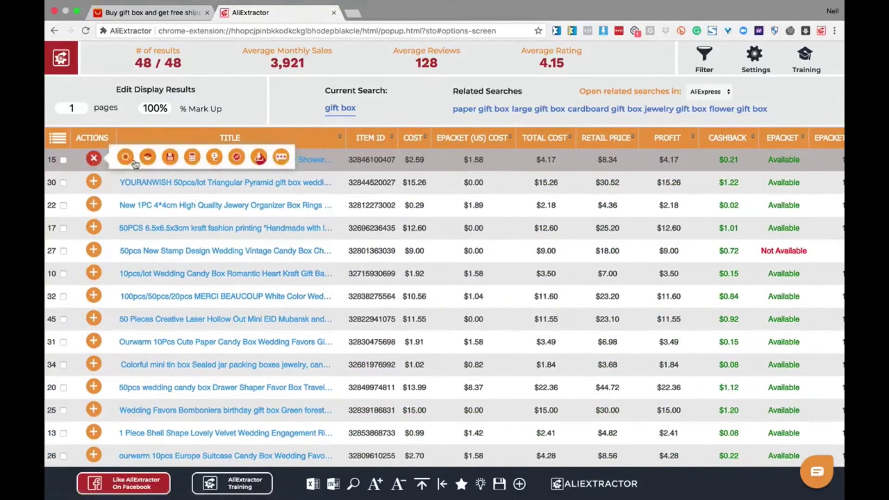
Step: Open the top gift box's net profit calculator with 100% mark-up, 5 units/day and 1000 units/month
mouse_move(94, 158)
left_click(193, 158)
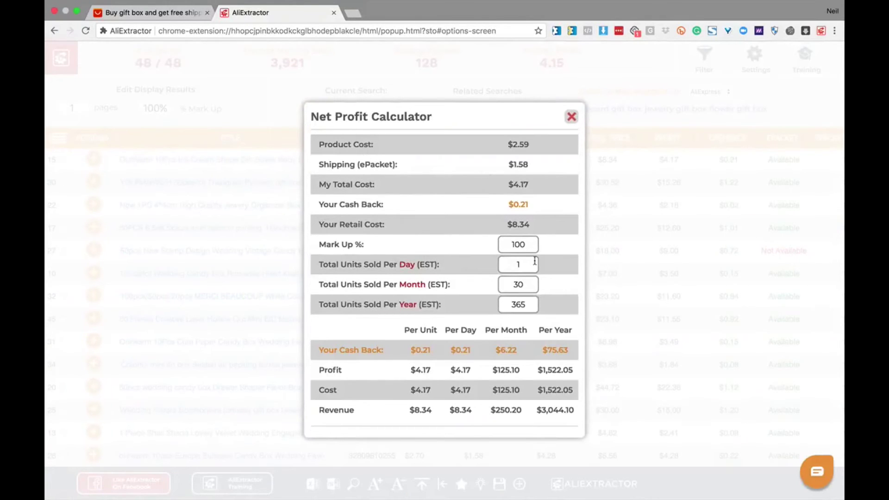
left_click(515, 245)
key("BackSpace")
type("2")
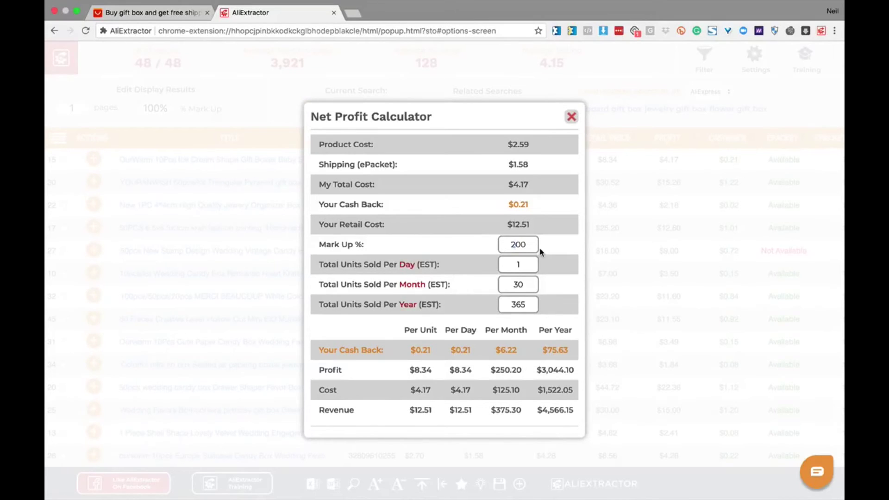
key("BackSpace")
type("1")
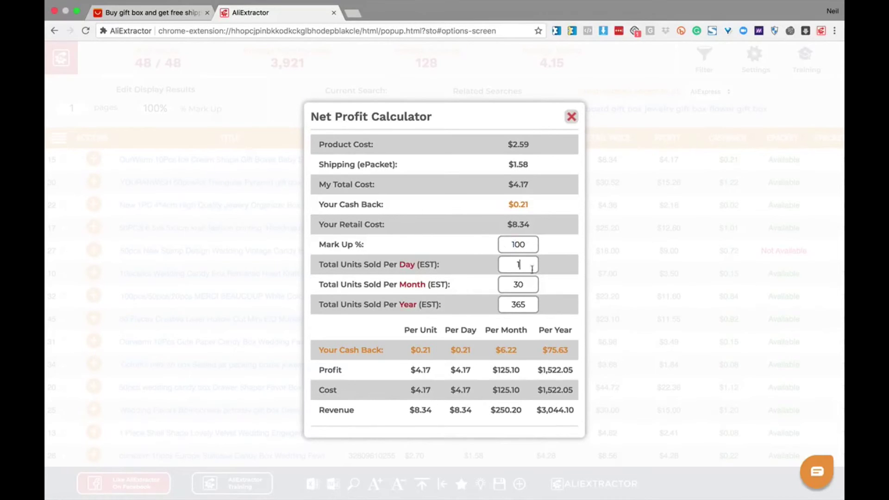
left_click(530, 264)
key("BackSpace")
type("5")
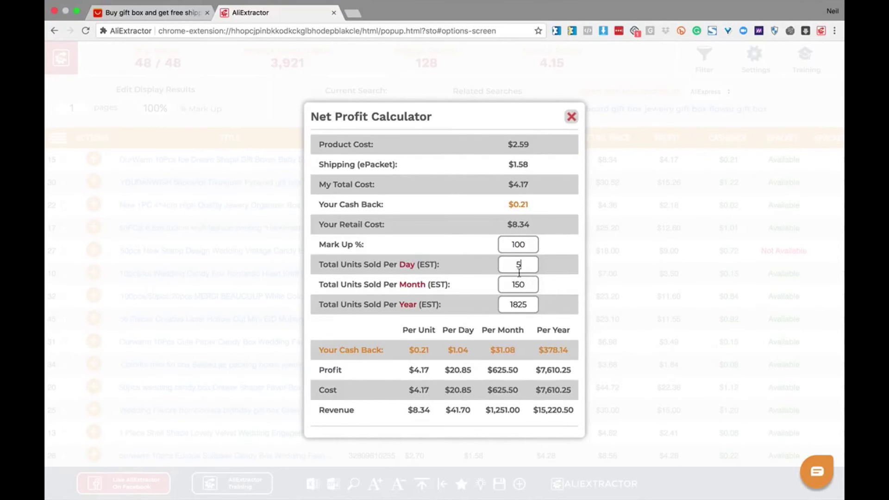
left_click_drag(522, 286, 499, 284)
type("100")
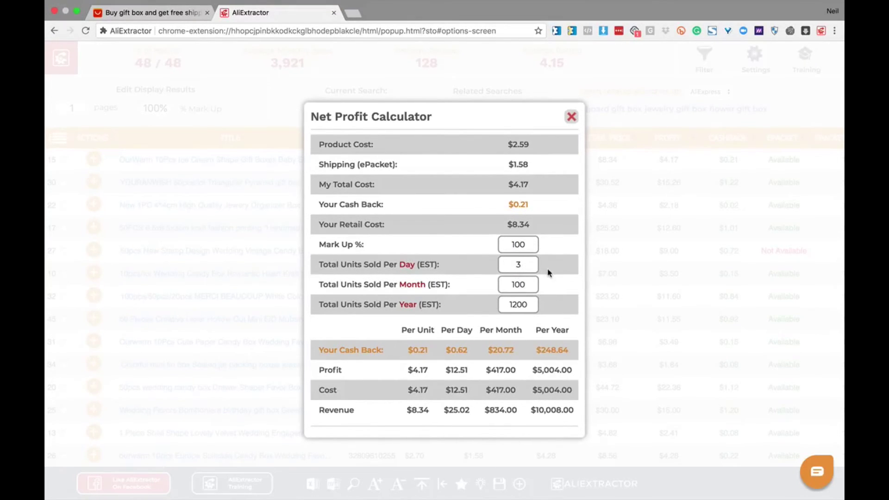
type("0")
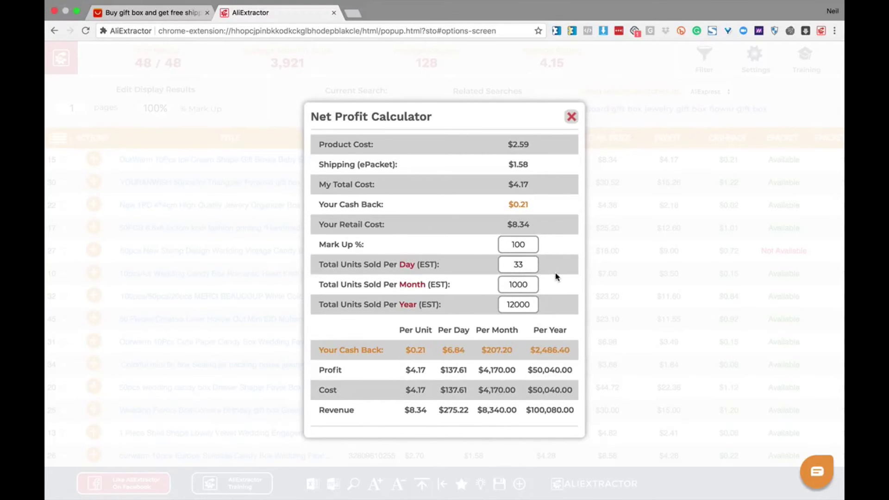
Step: Change the mark-up to 200%, then 400%, and set units sold per day to 1
left_click(508, 245)
key("Delete")
type("2")
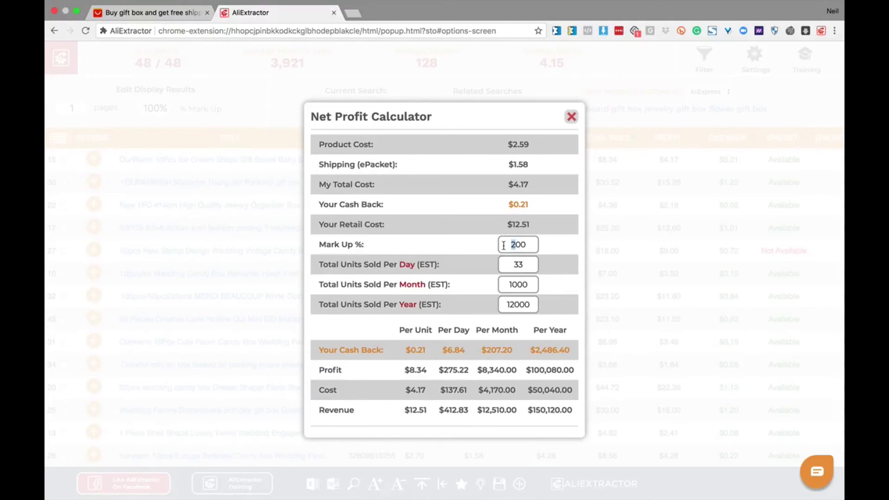
type("1")
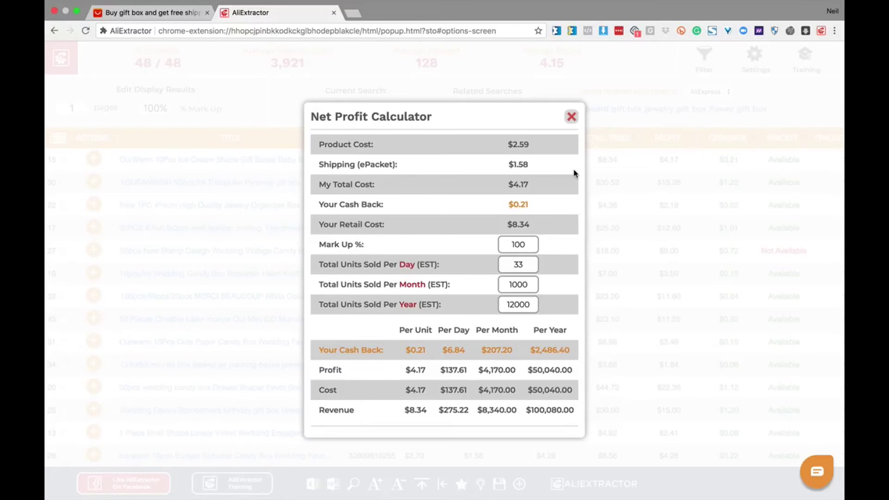
double_click(504, 244)
type("400")
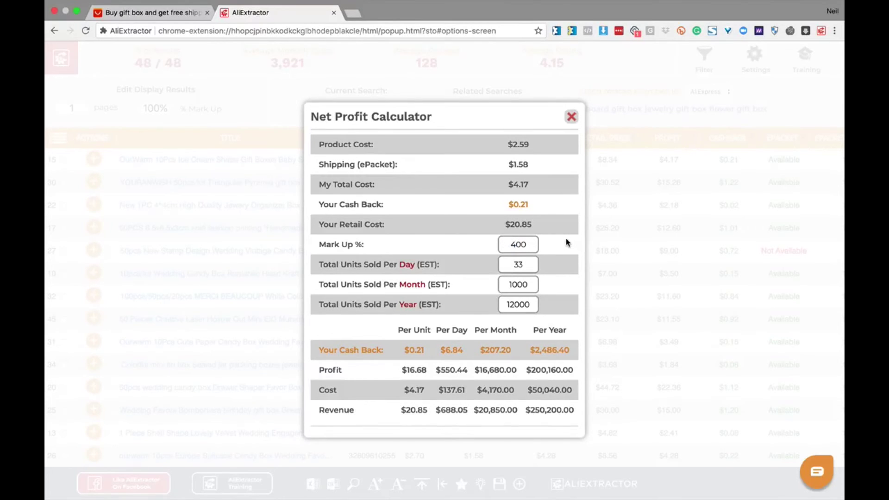
key("Tab")
type("1")
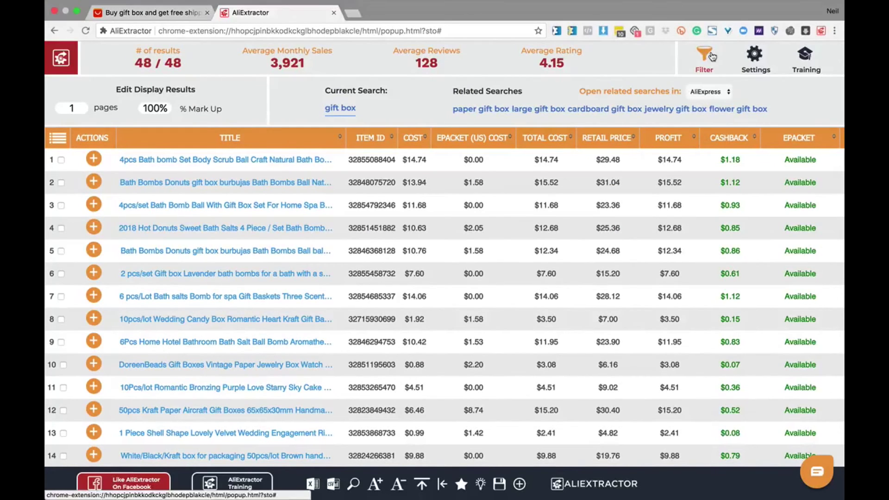
Step: Filter the table to ePacket (US) cost '< 0.00' with ePacket Available
left_click(704, 59)
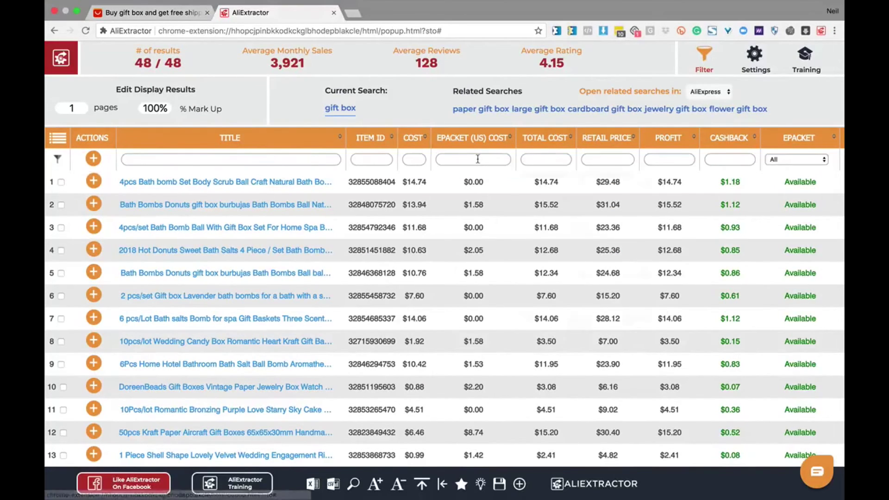
left_click(455, 159)
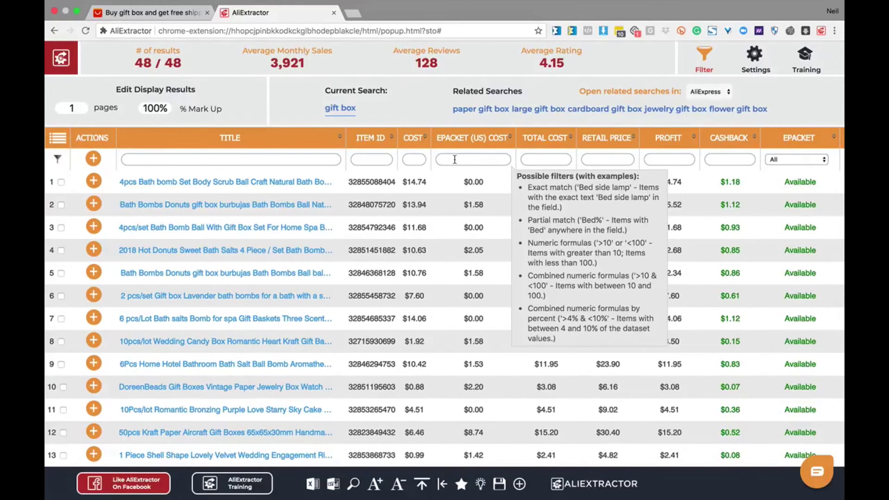
left_click(454, 160)
type("< 0.00")
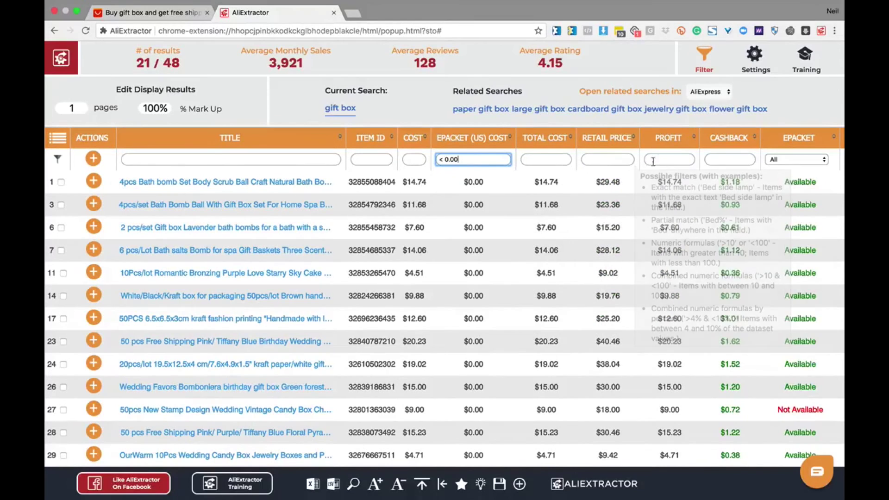
left_click(779, 160)
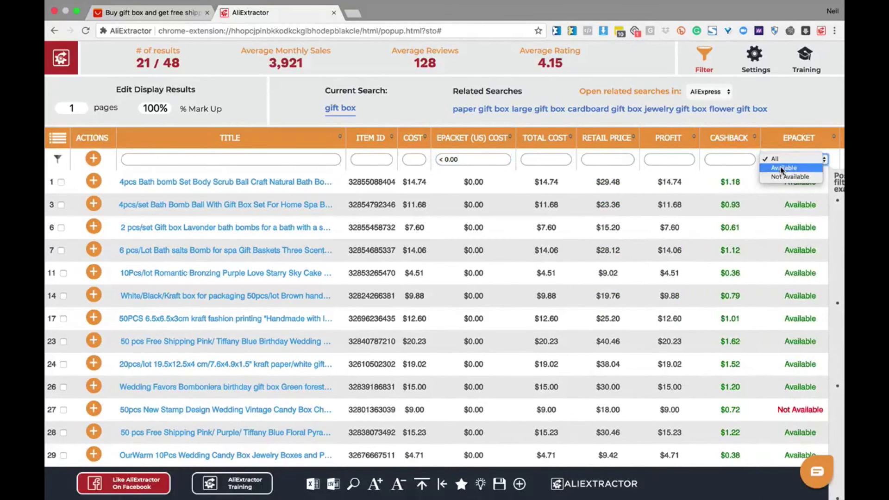
left_click(783, 168)
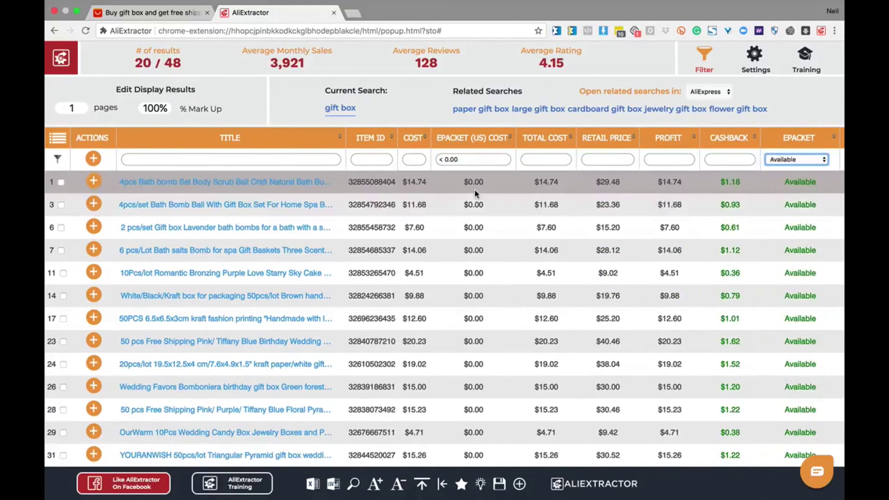
Step: Clear all column filters, re-apply the last filter and start a profit column filter
left_click(93, 159)
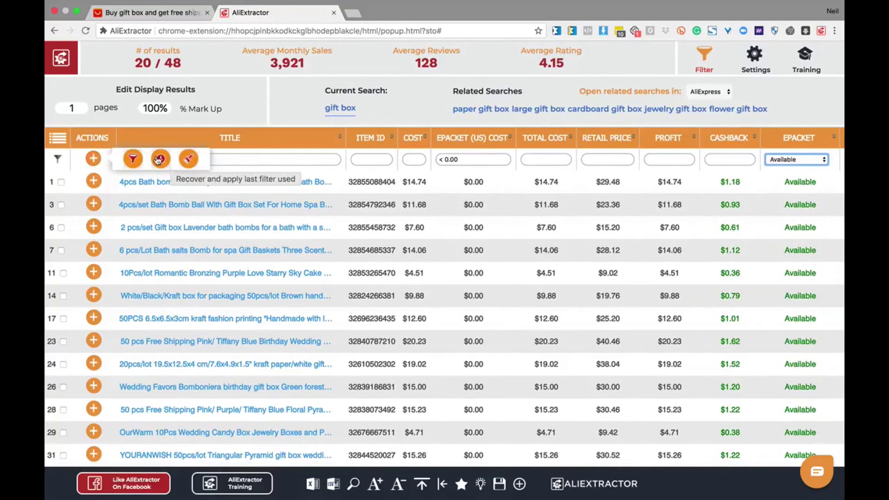
left_click(188, 159)
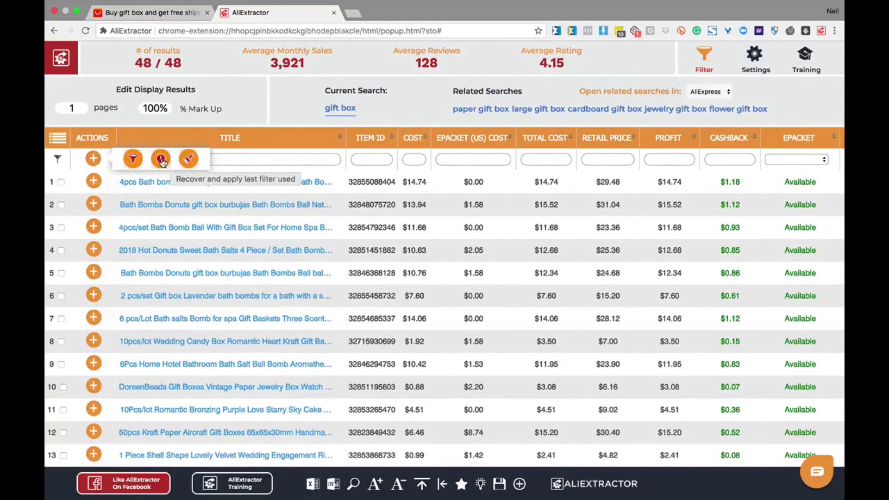
left_click(160, 159)
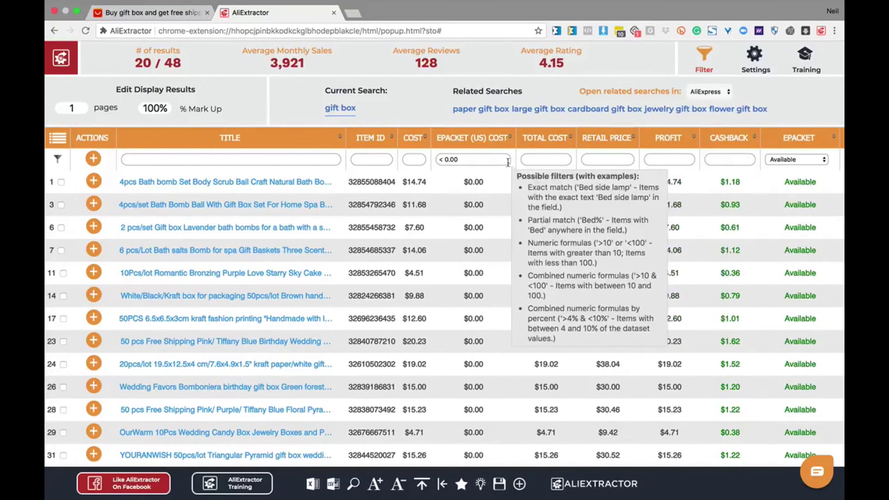
left_click(663, 160)
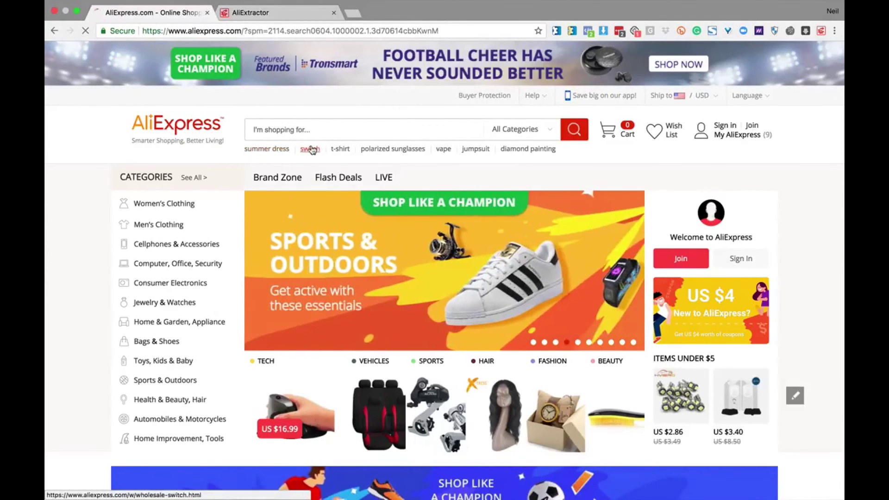
Step: Extract the 'summer dress' search results, add it to favorite searches, then delete that saved entry
left_click(267, 150)
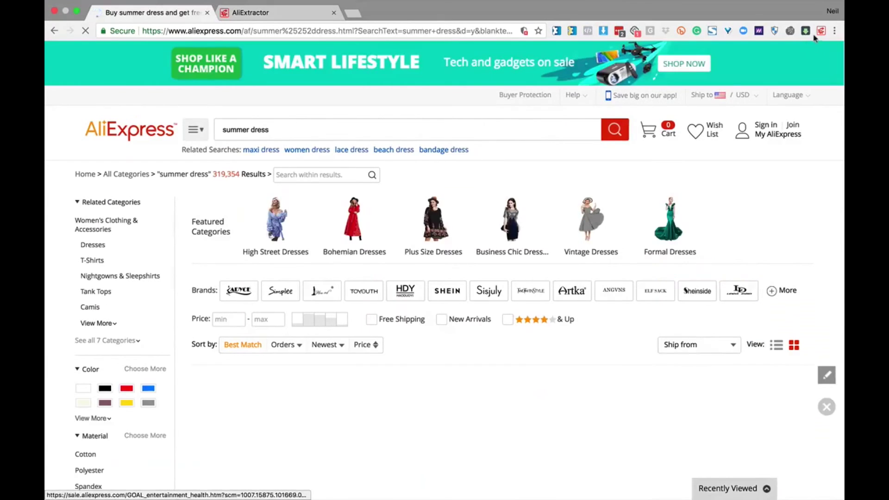
left_click(822, 30)
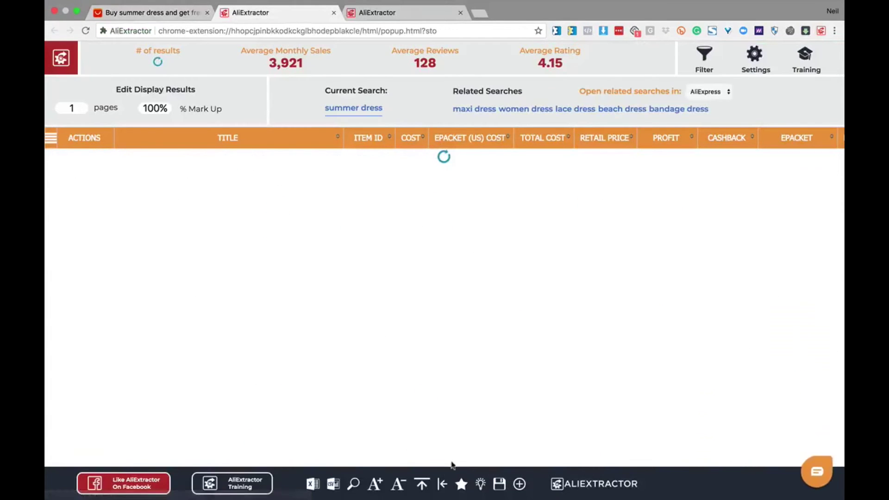
left_click(461, 484)
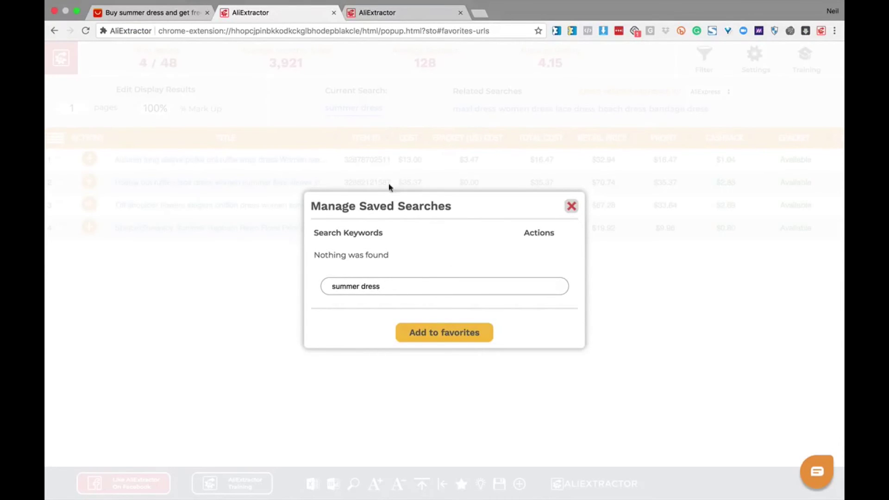
left_click(442, 336)
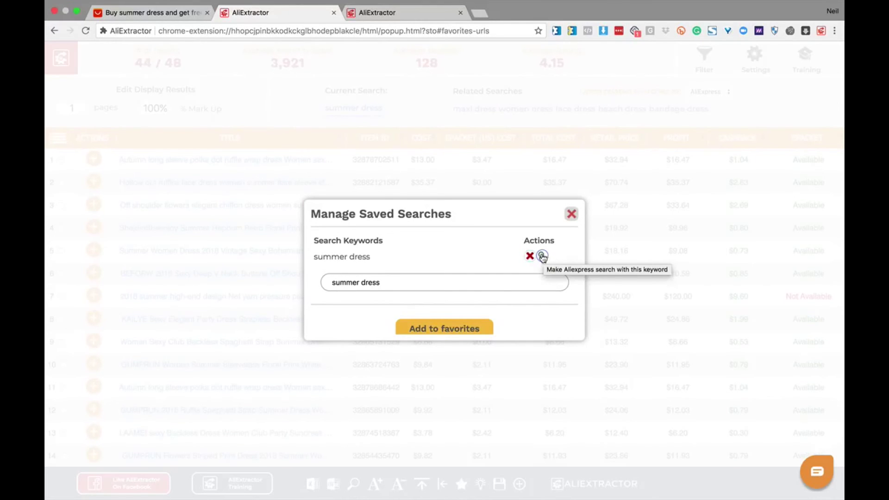
left_click(530, 256)
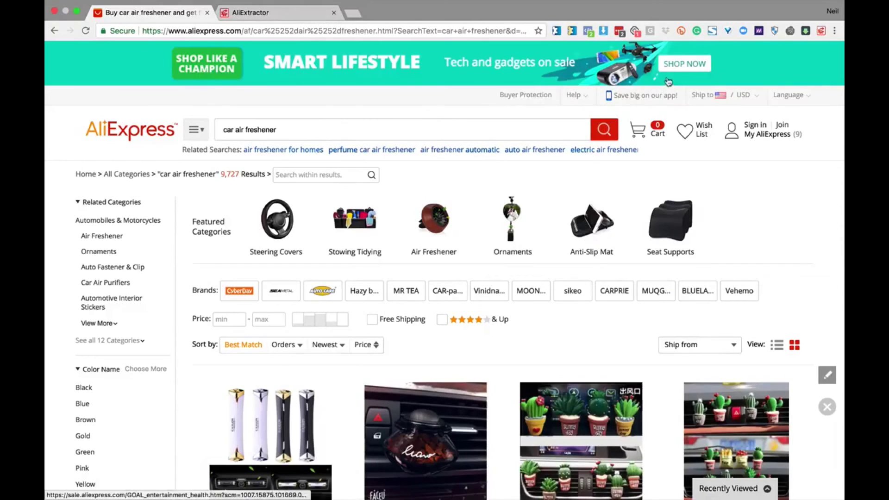
Step: Download the first car air freshener product's images as a zip from the extracted results
left_click(283, 15)
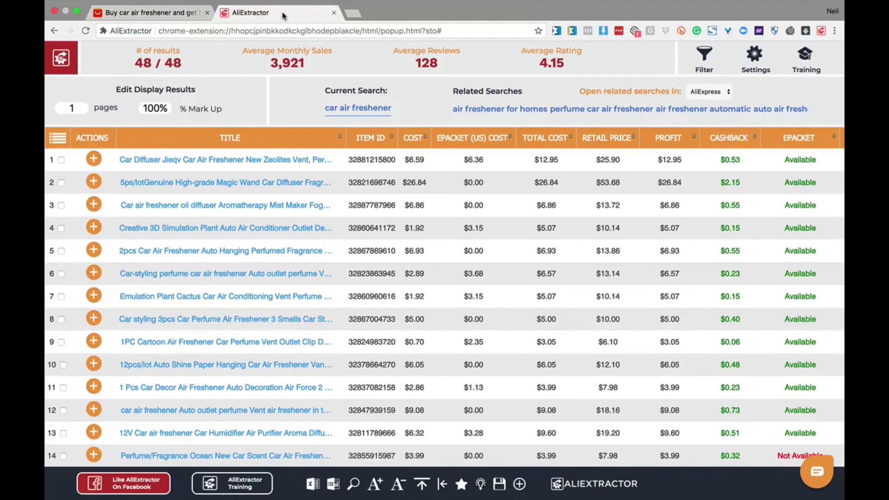
mouse_move(93, 162)
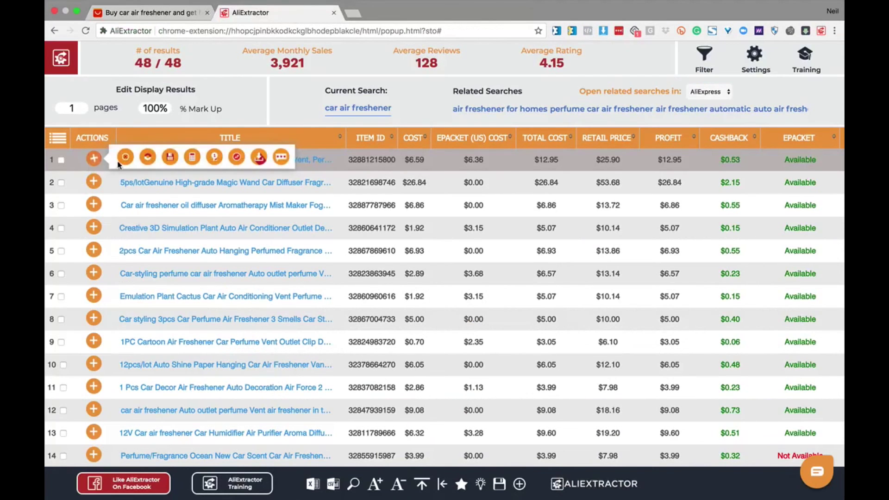
left_click(259, 159)
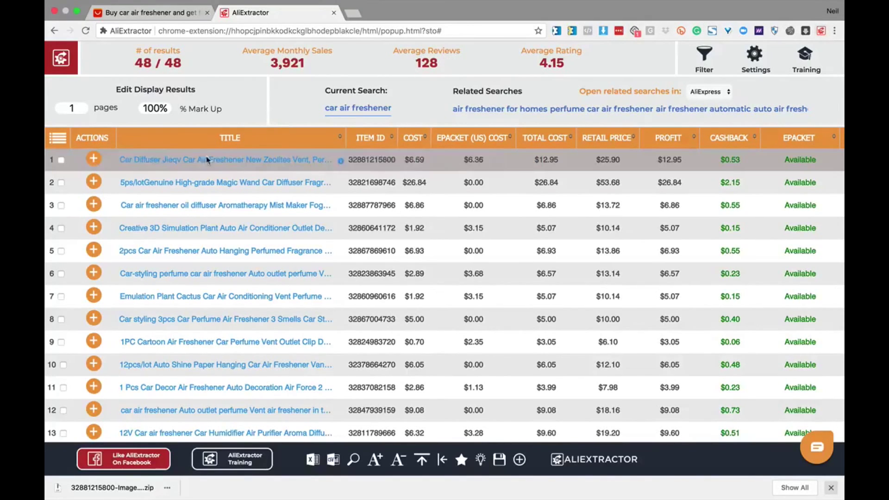
mouse_move(95, 159)
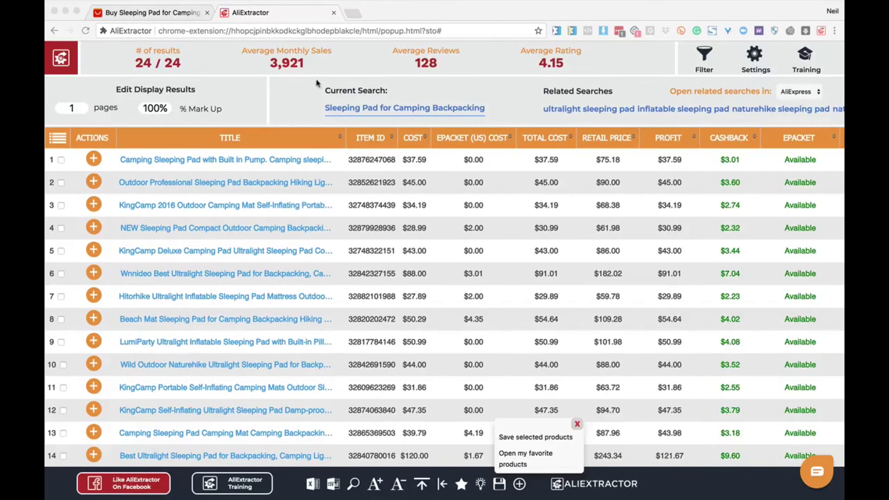
Step: Check the sleeping pad search on AliExpress, then tick the first two products and select all
left_click(167, 18)
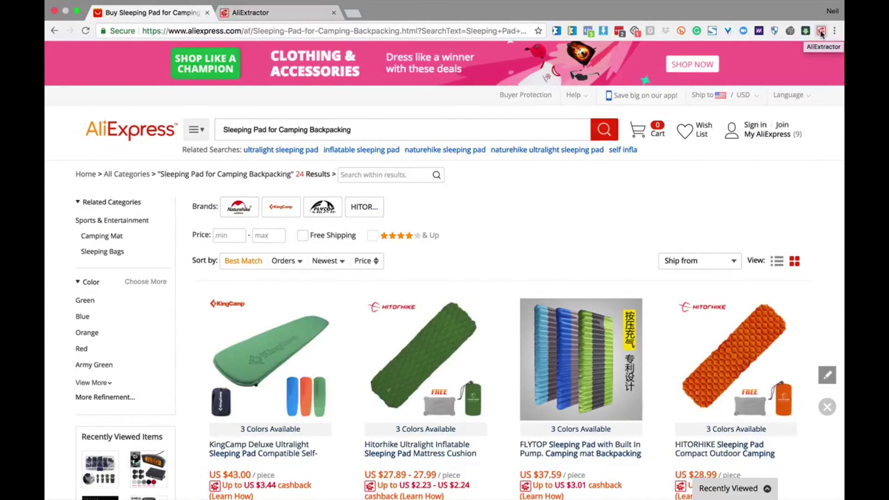
left_click(295, 19)
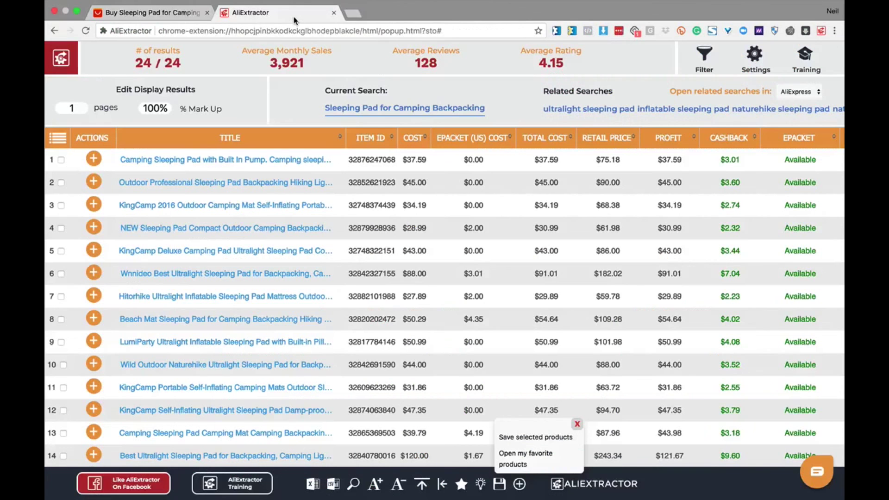
left_click(61, 160)
left_click(61, 183)
left_click(58, 138)
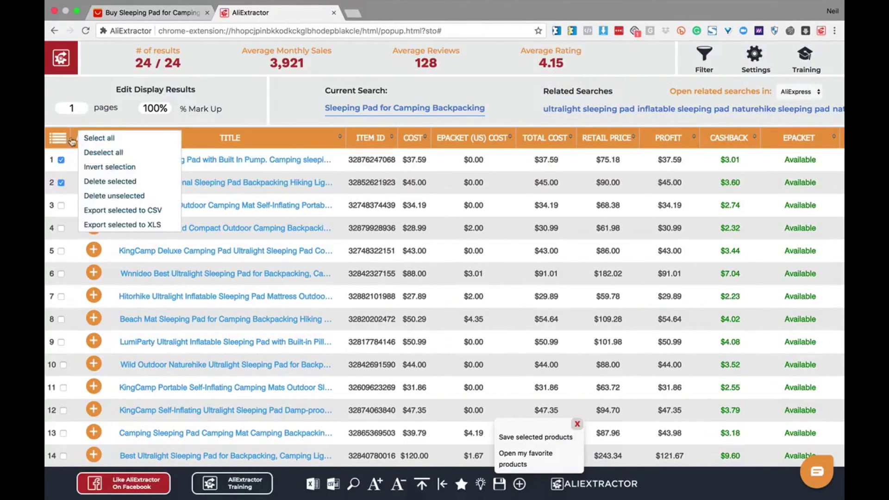
left_click(96, 139)
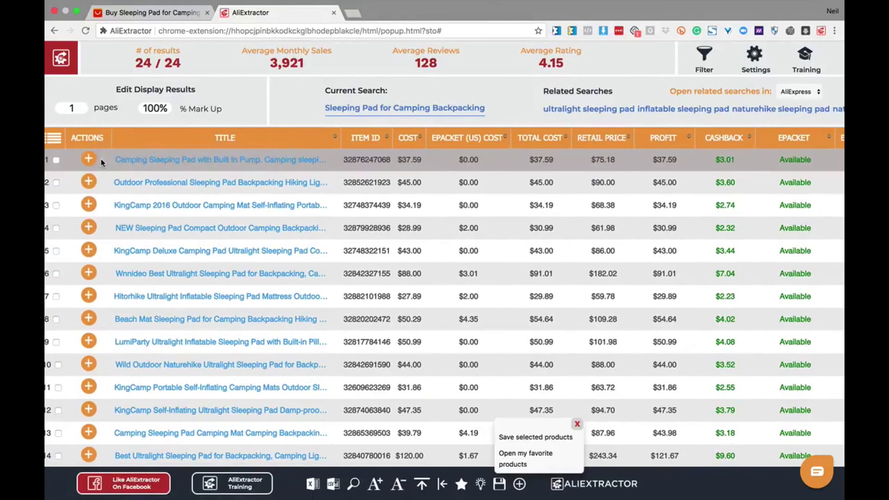
Step: Add the first sleeping pad product to favorites and open the favorite products list
left_click(93, 159)
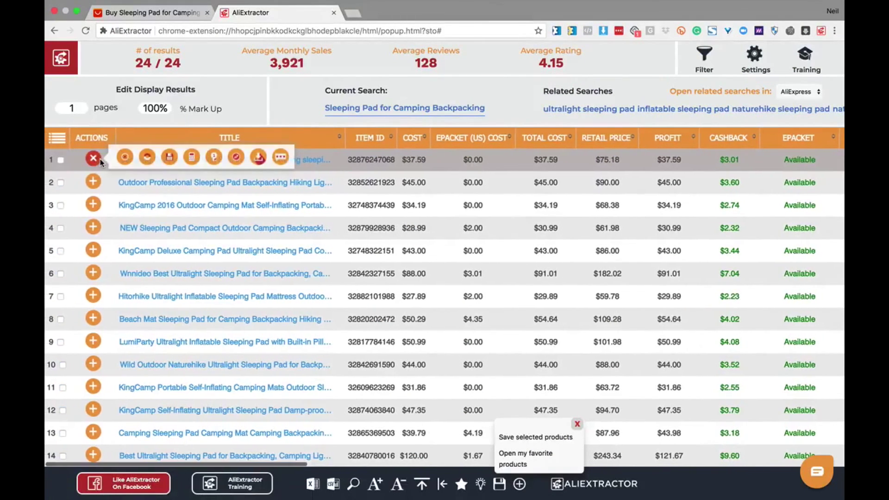
left_click(170, 158)
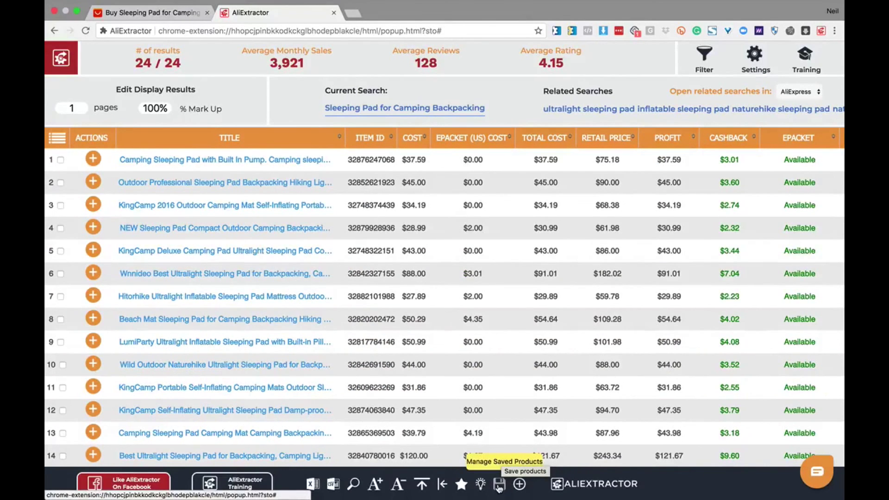
left_click(498, 484)
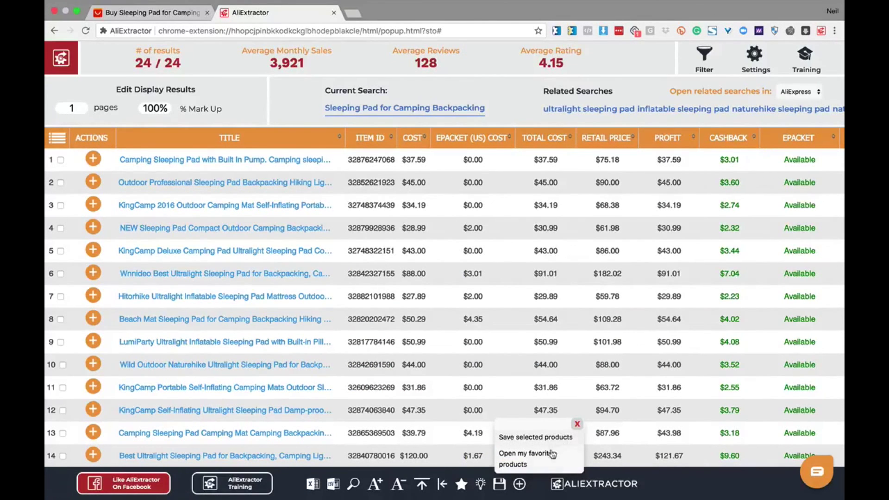
left_click(522, 458)
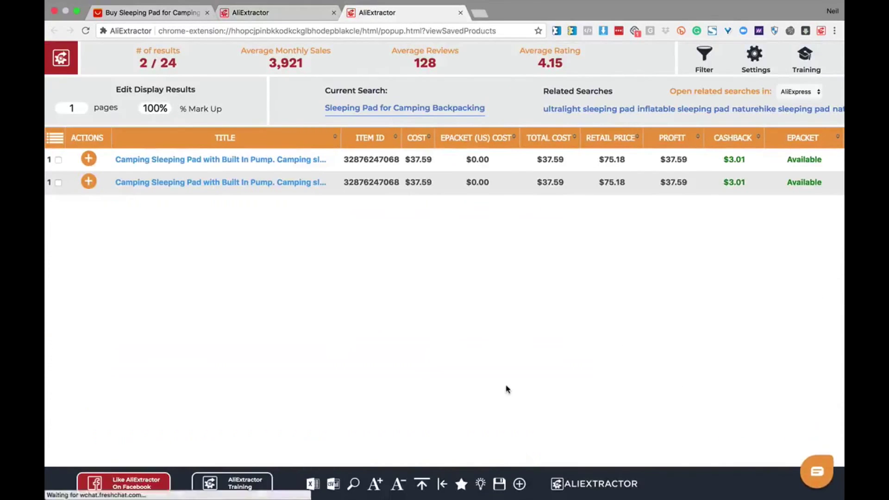